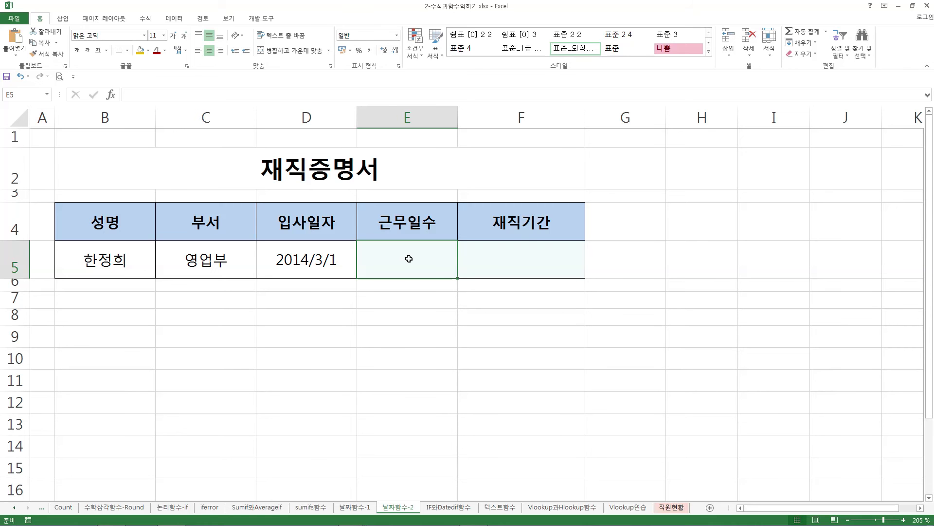
# Enter =DATEDIF(D5,TODAY(),"d") in cell E5 under 근무일수 to count the days worked since the hire date.
pyautogui.write('=')
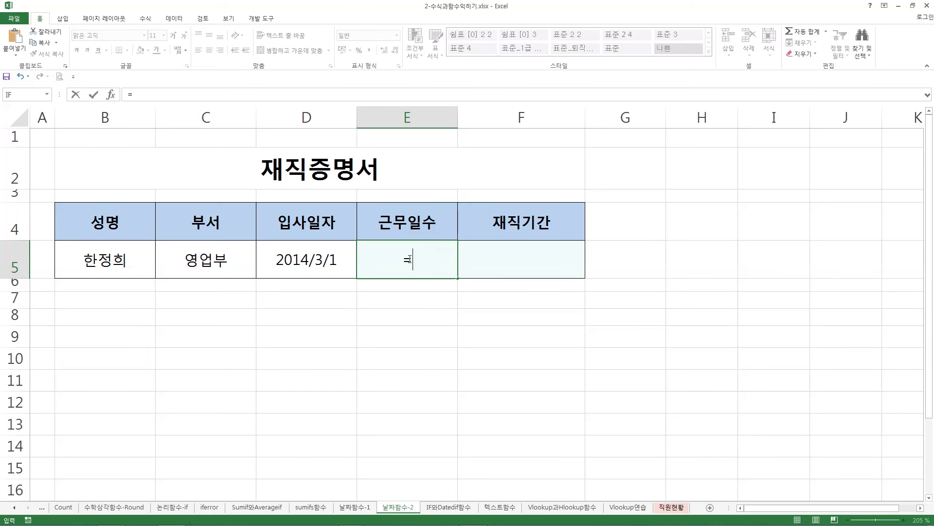
pyautogui.write('date')
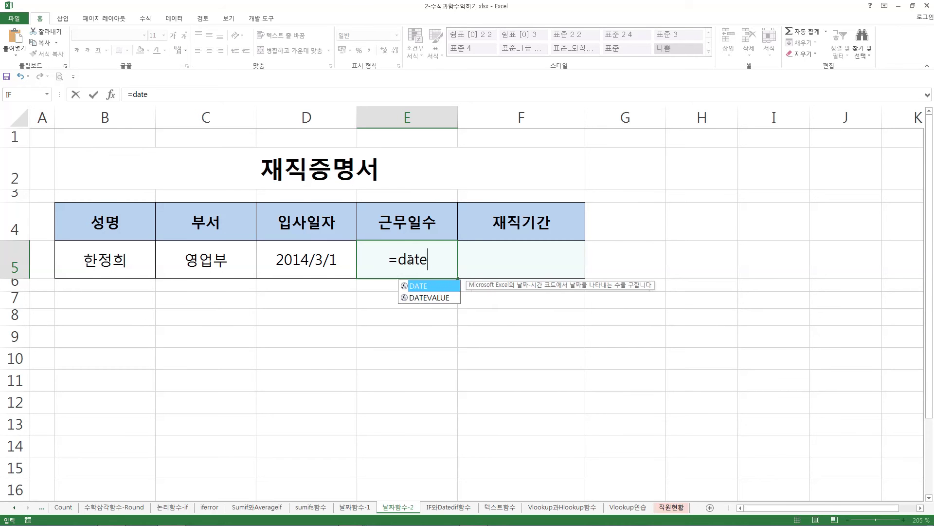
pyautogui.write('dif')
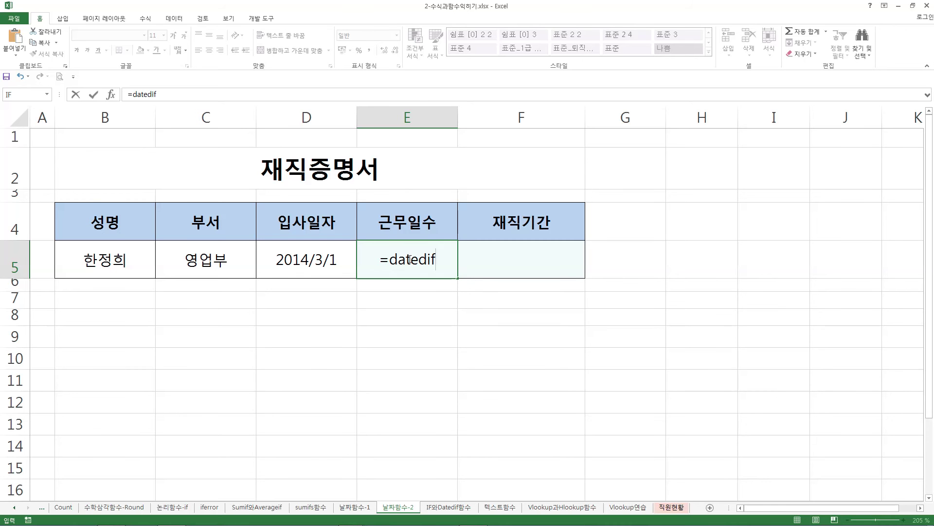
pyautogui.write('(')
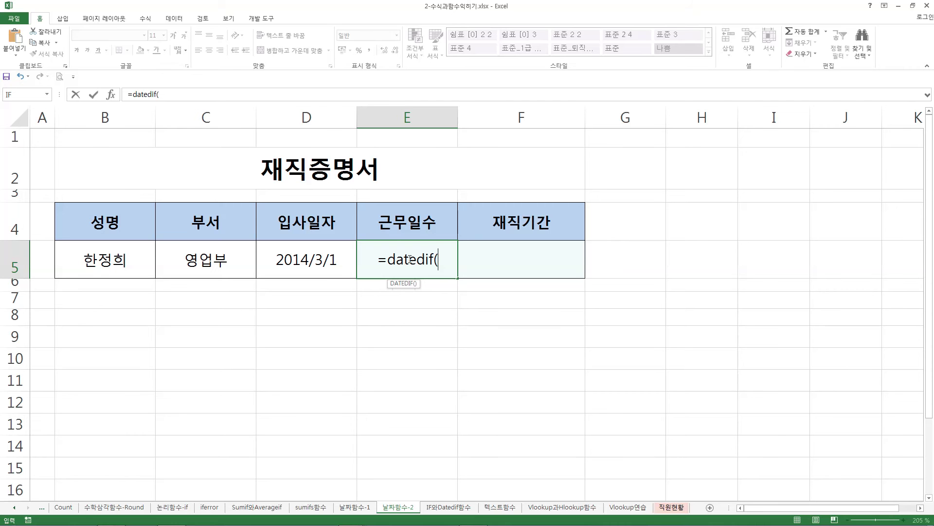
pyautogui.click(301, 246)
pyautogui.write(',')
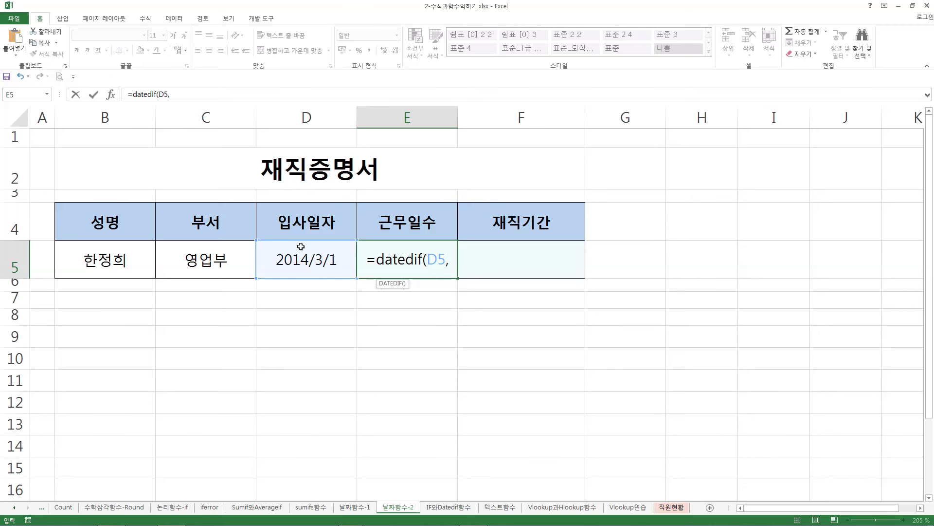
pyautogui.write('to')
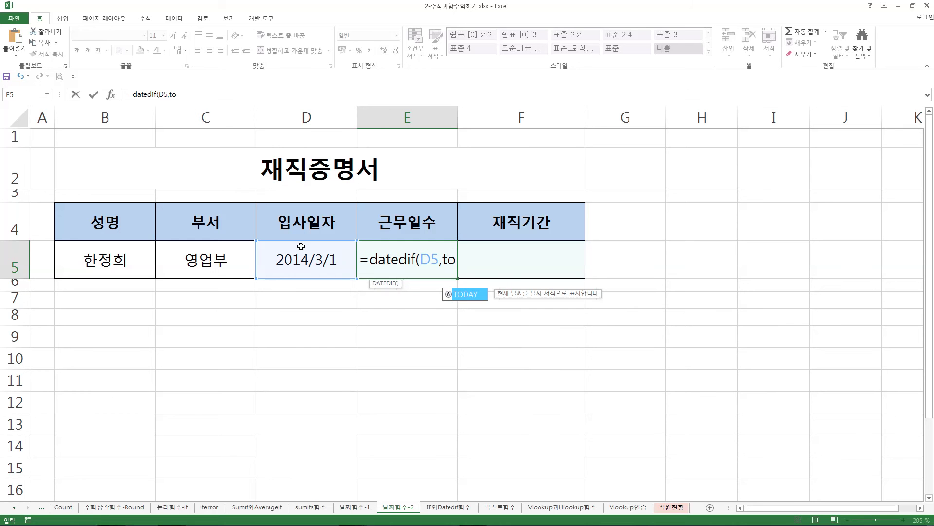
pyautogui.write('day()')
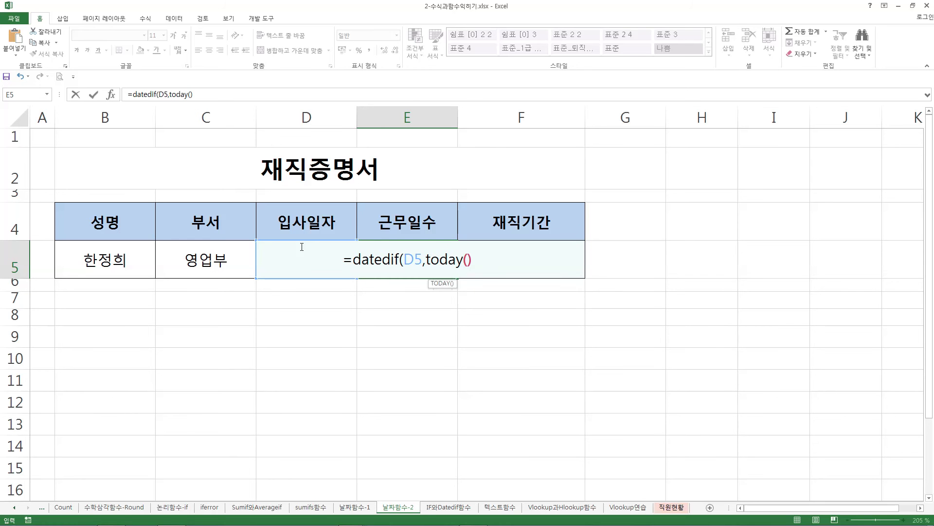
pyautogui.write(',')
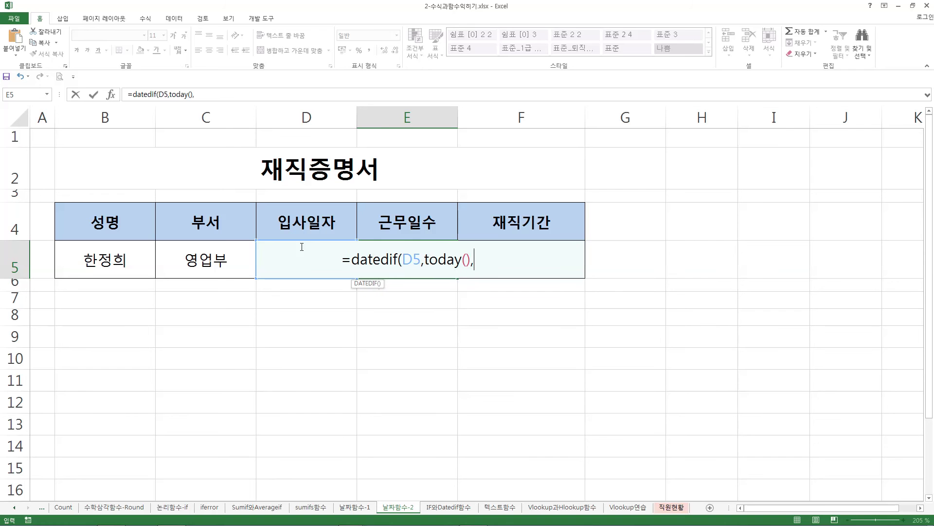
pyautogui.write('"')
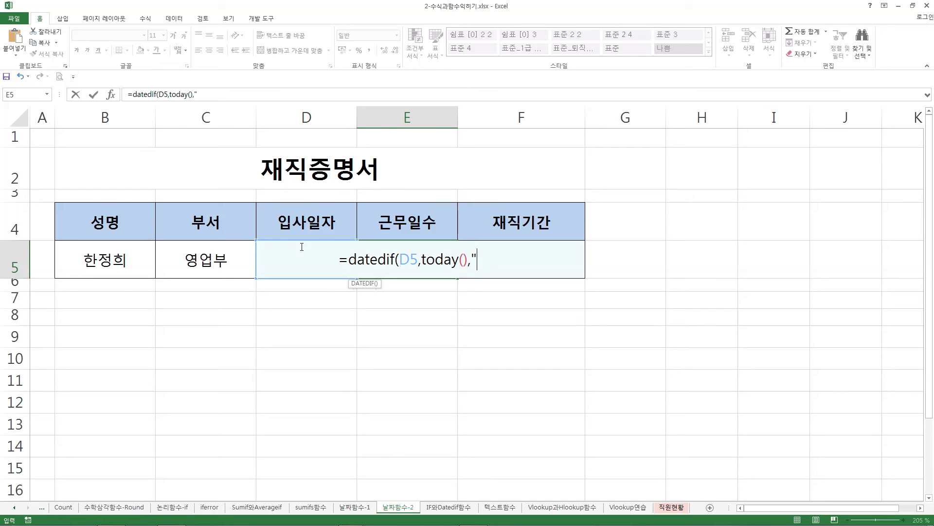
pyautogui.write('d')
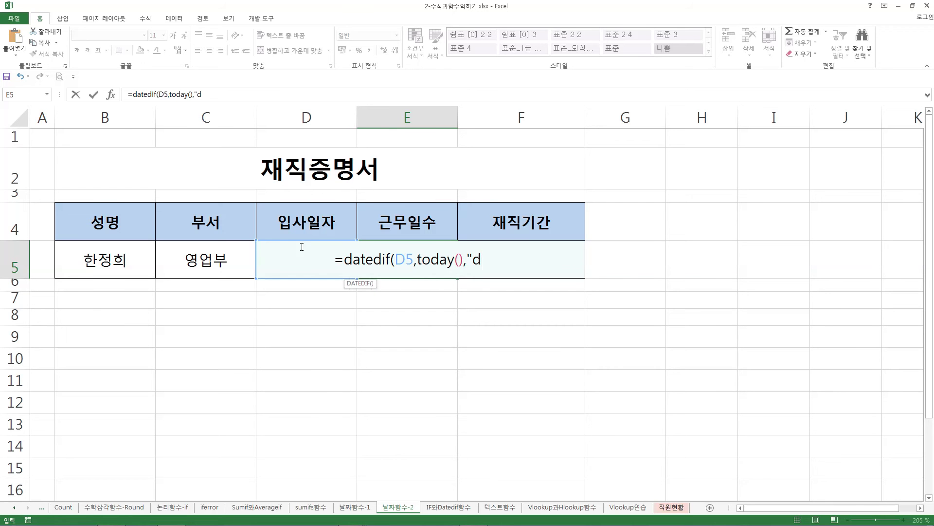
pyautogui.write('"')
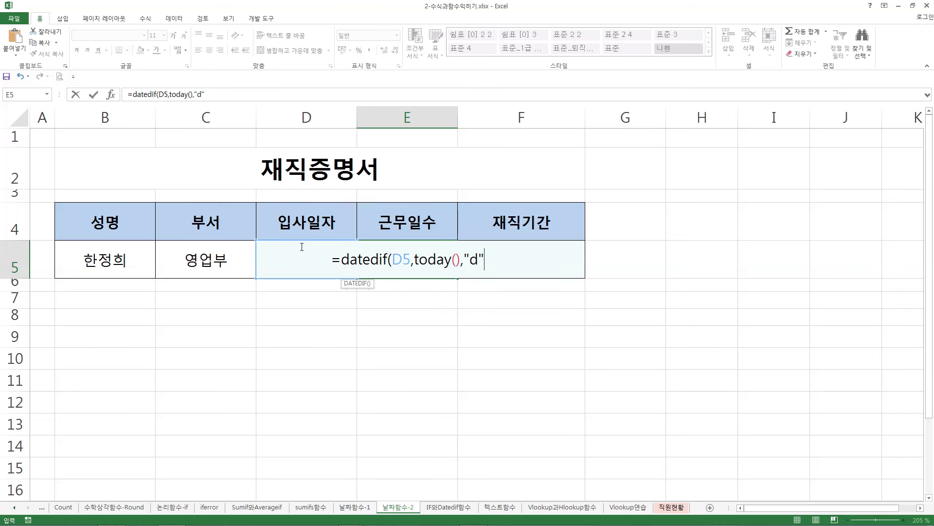
pyautogui.write(')')
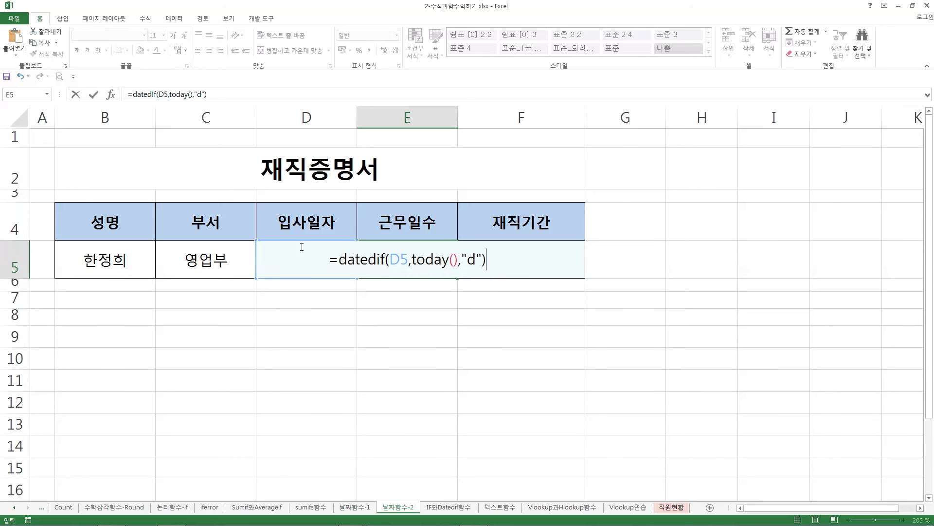
pyautogui.press('Return')
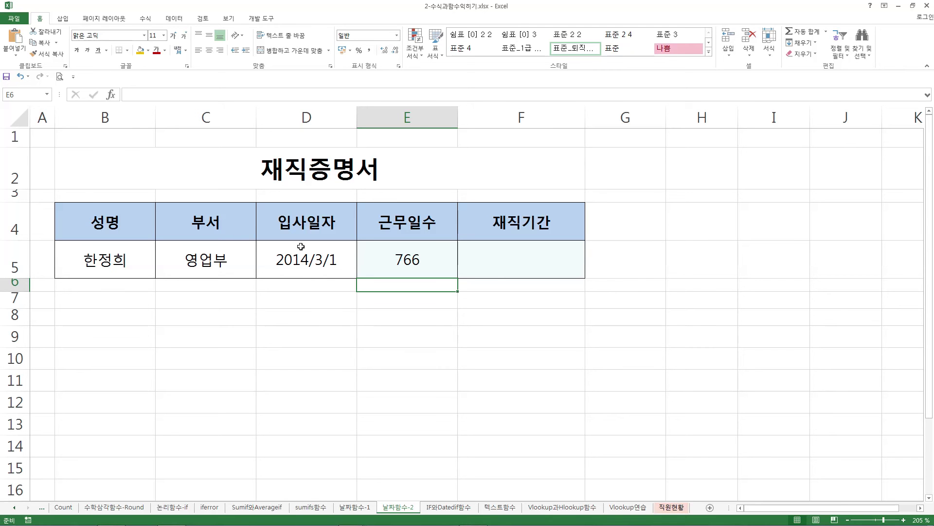
# Append +1 to the DATEDIF formula in E5 so that the hire date itself is counted.
pyautogui.click(313, 265)
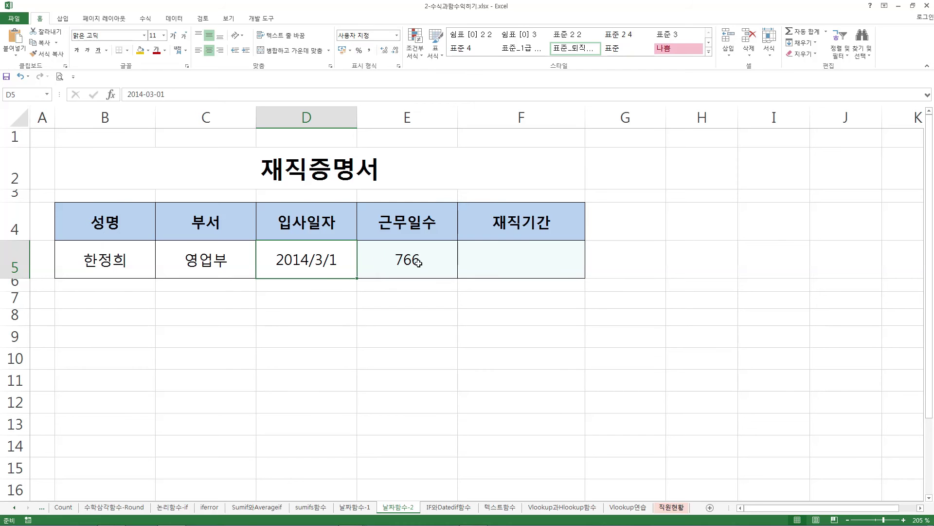
pyautogui.doubleClick(419, 258)
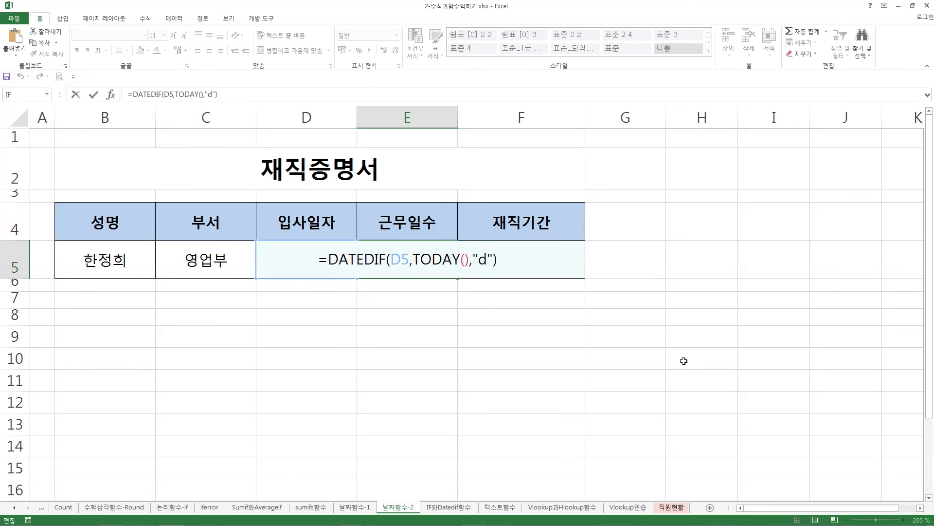
pyautogui.write('+1')
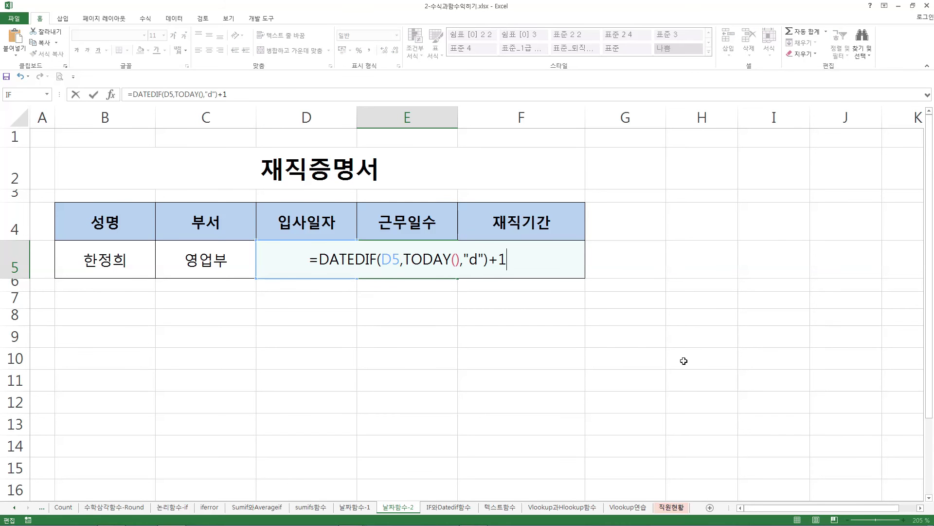
pyautogui.press('Return')
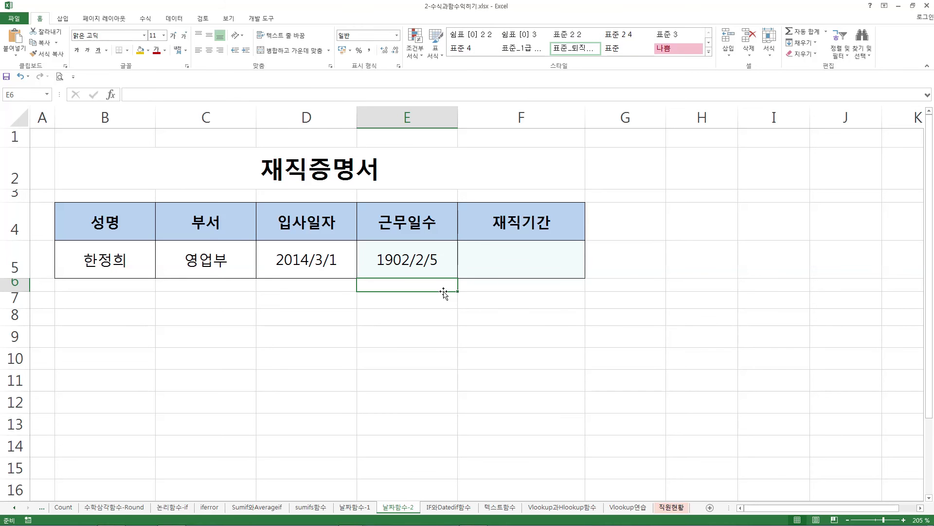
# Set the number format of cell E5 to General (일반).
pyautogui.doubleClick(440, 259)
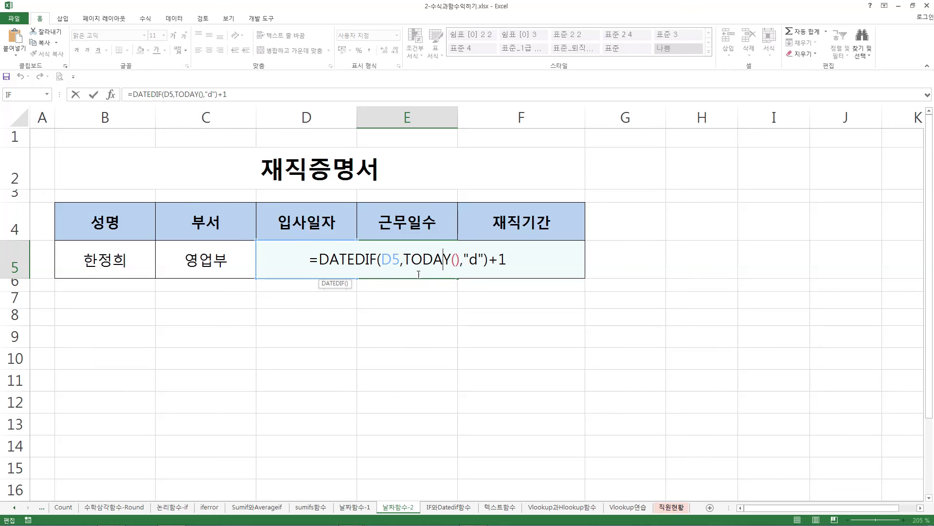
pyautogui.press('Escape')
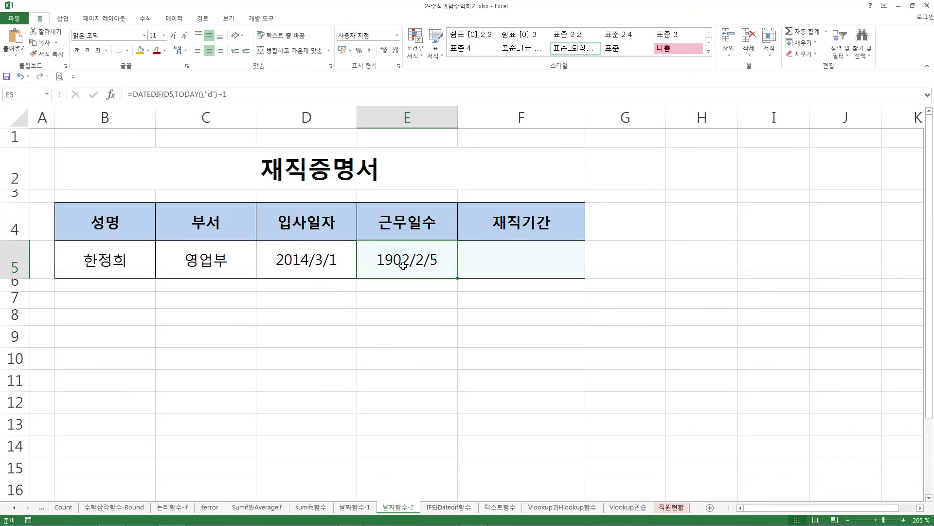
pyautogui.rightClick(417, 250)
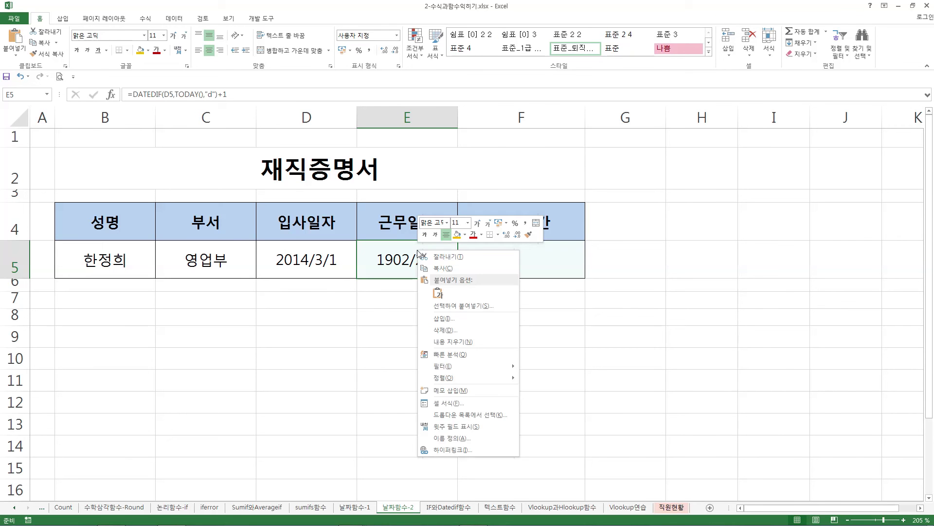
pyautogui.click(449, 404)
pyautogui.moveTo(403, 267); pyautogui.dragTo(626, 225)
pyautogui.click(550, 267)
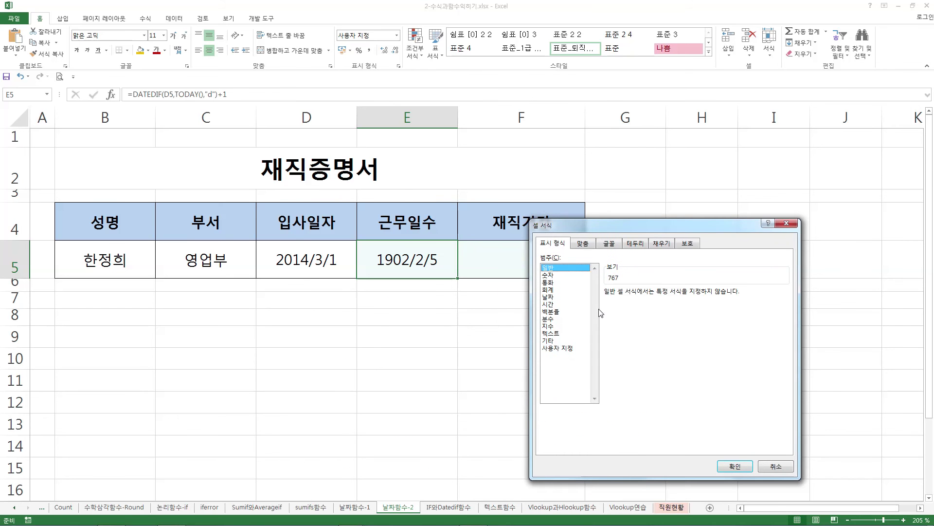
pyautogui.click(735, 467)
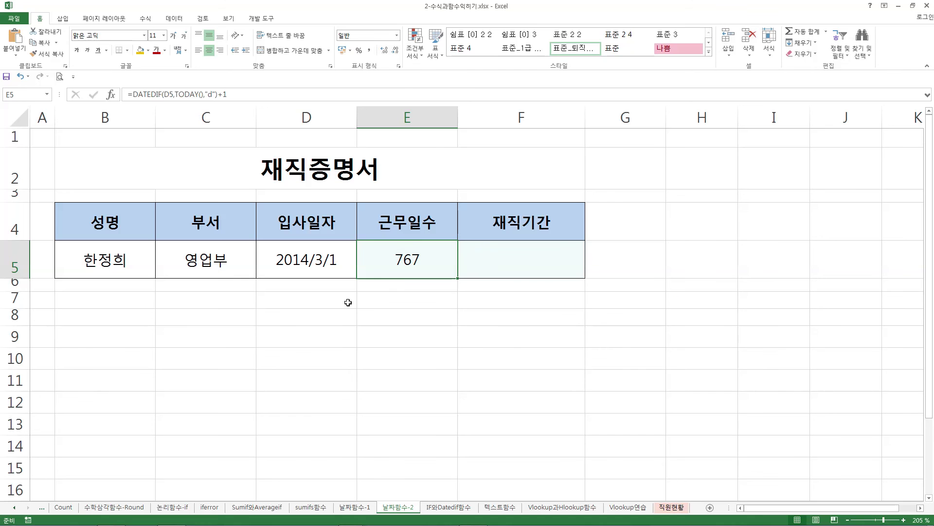
# Enter the sample end date 2016-04-05 in cell D7 below the table.
pyautogui.click(329, 304)
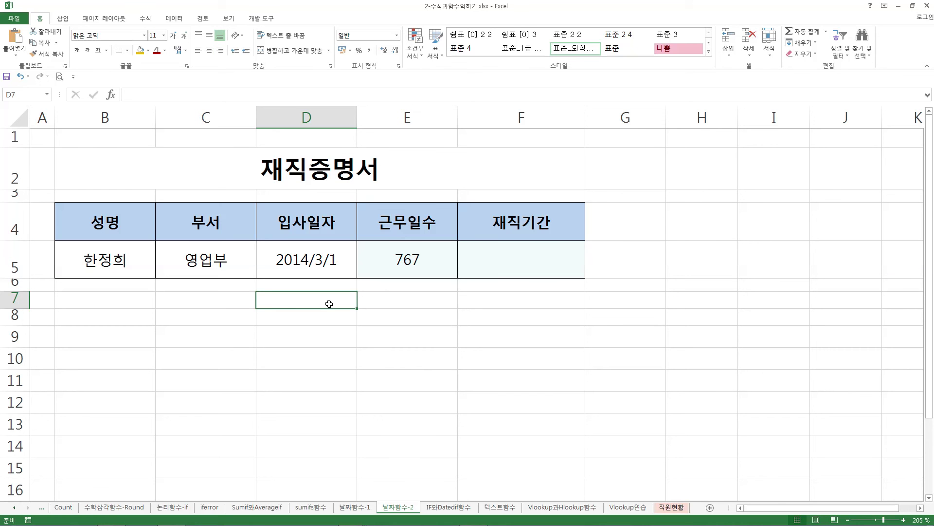
pyautogui.write('20')
pyautogui.press('Escape')
pyautogui.write('2016-04-05')
pyautogui.press('Return')
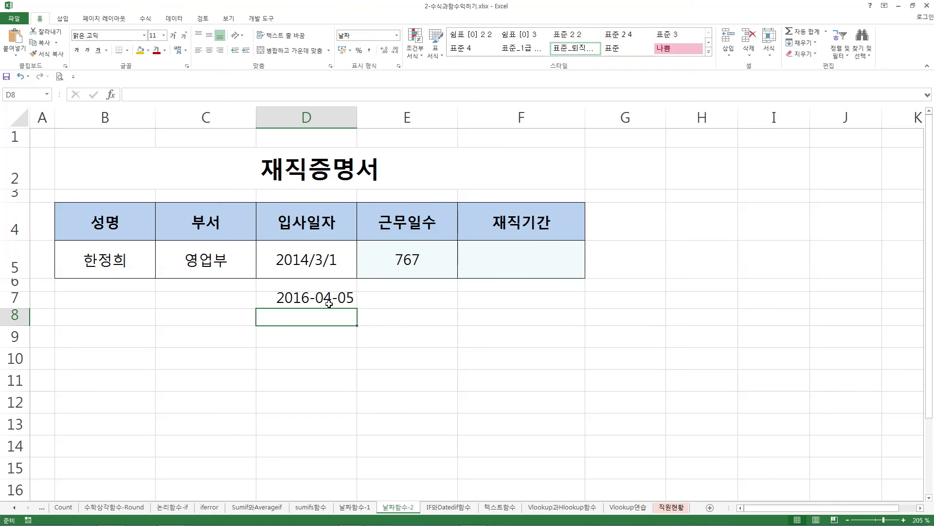
# Enter the sample start date 2016-04-03 in cell C7.
pyautogui.press('Left')
pyautogui.press('Up')
pyautogui.write('20')
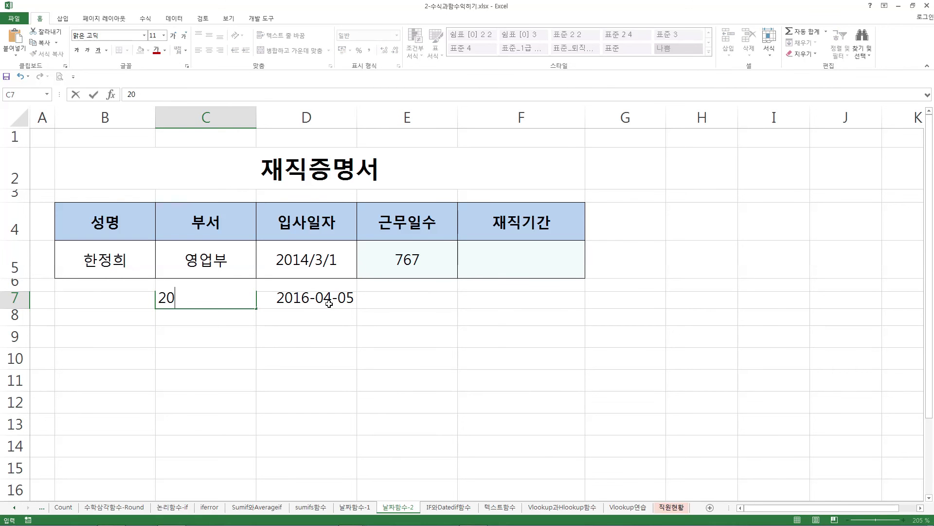
pyautogui.write('16-1-')
pyautogui.press('BackSpace')
pyautogui.press('BackSpace')
pyautogui.write('4-3')
pyautogui.hotkey('ctrl', 'Return')
# Enter =DATEDIF(C7,D7,"d") in cell E7 to count the days between the two sample dates.
pyautogui.press('Right')
pyautogui.press('Right')
pyautogui.write('=')
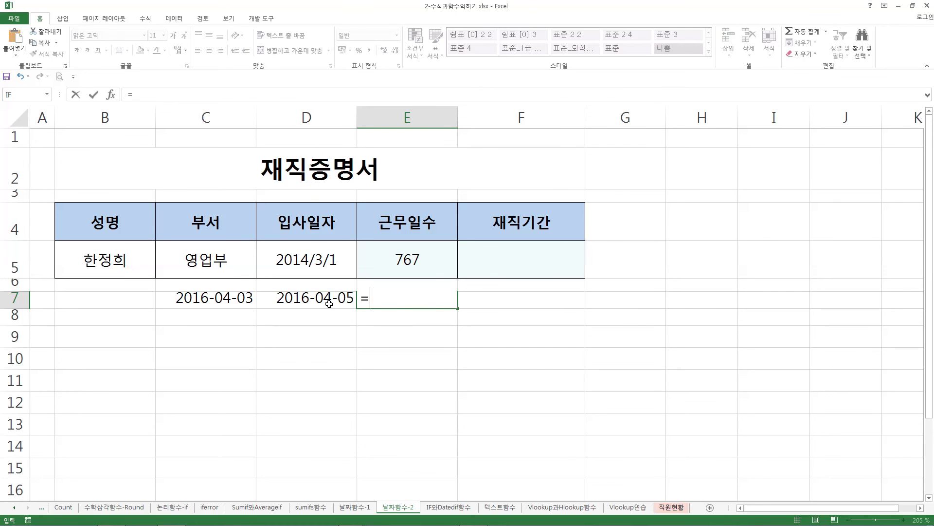
pyautogui.write('dated')
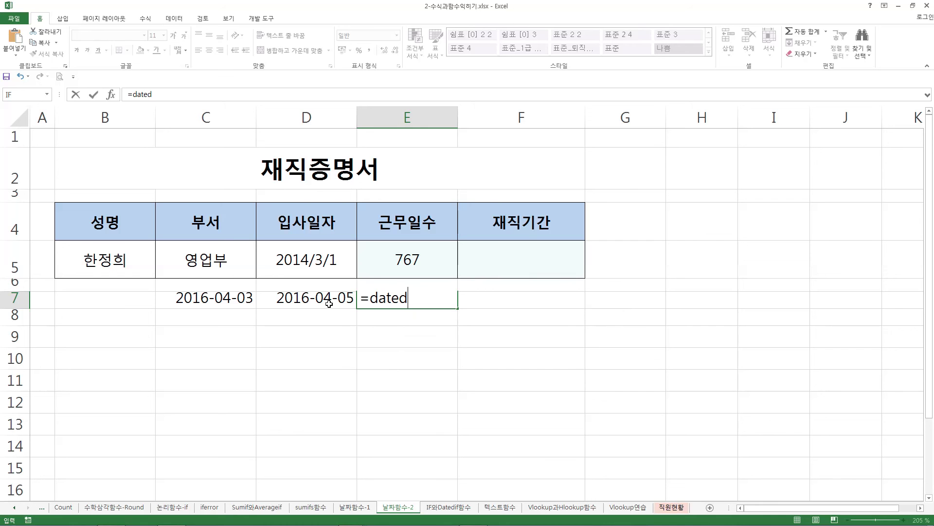
pyautogui.write('if(')
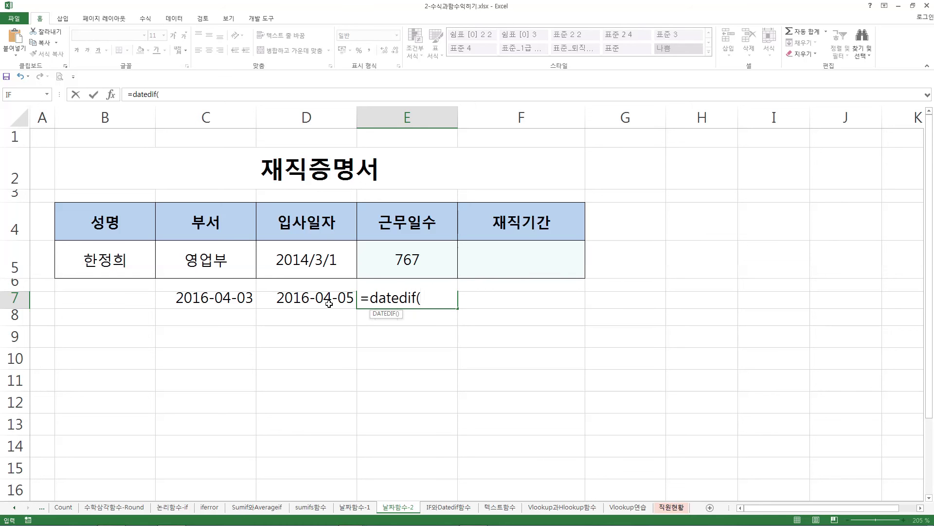
pyautogui.click(224, 296)
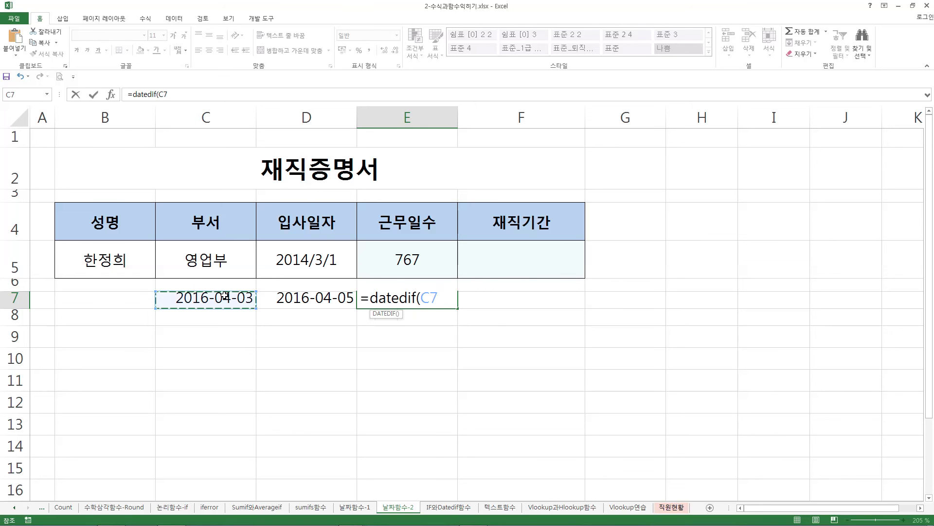
pyautogui.write(',')
pyautogui.click(306, 300)
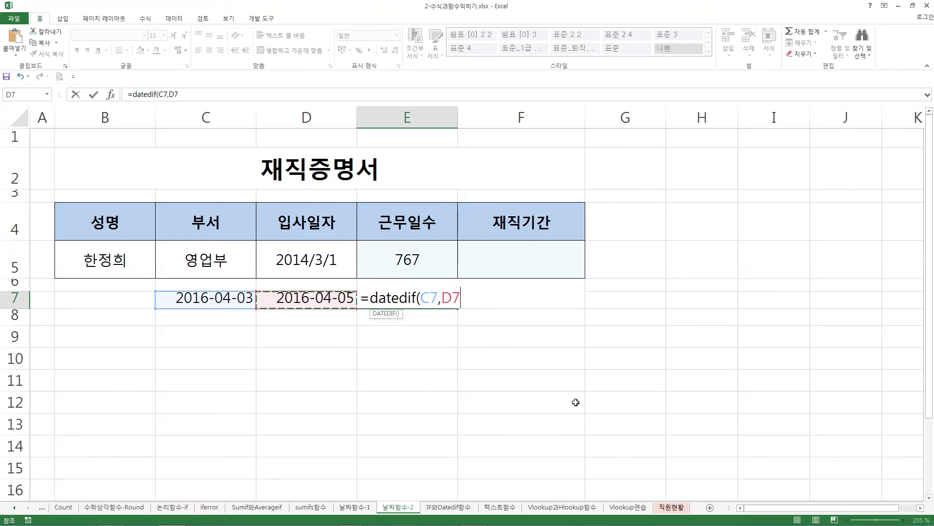
pyautogui.write(',"d")')
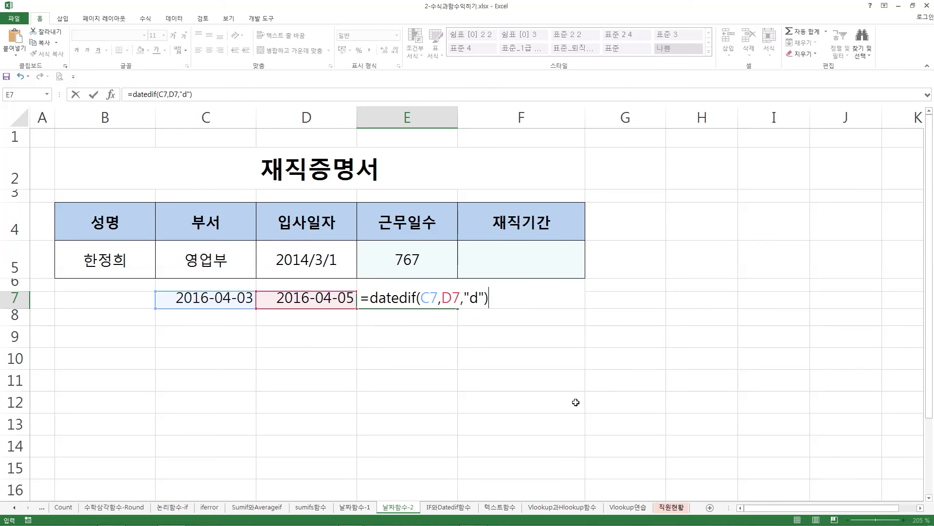
pyautogui.press('Return')
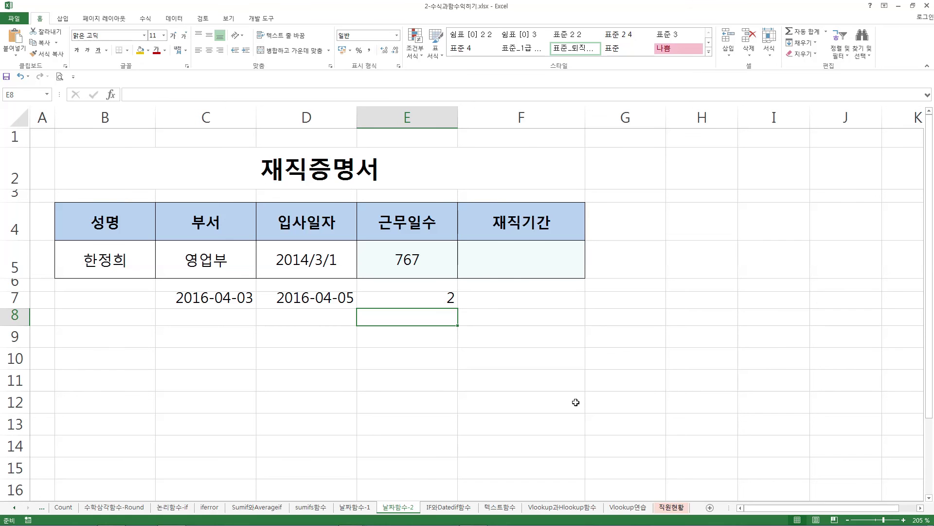
# Append +1 to the DATEDIF formula in E7 to include the start date, and select the cell again.
pyautogui.click(449, 299)
pyautogui.doubleClick(448, 298)
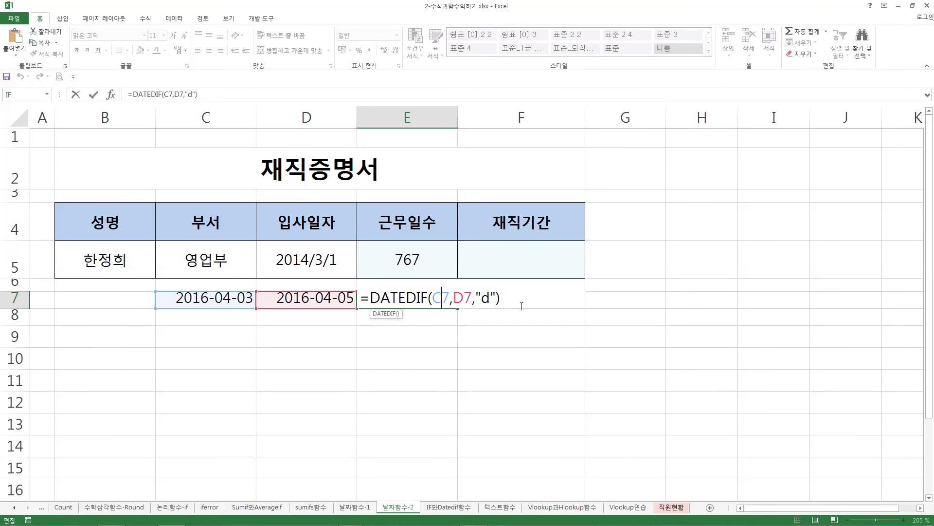
pyautogui.write('+1')
pyautogui.press('Return')
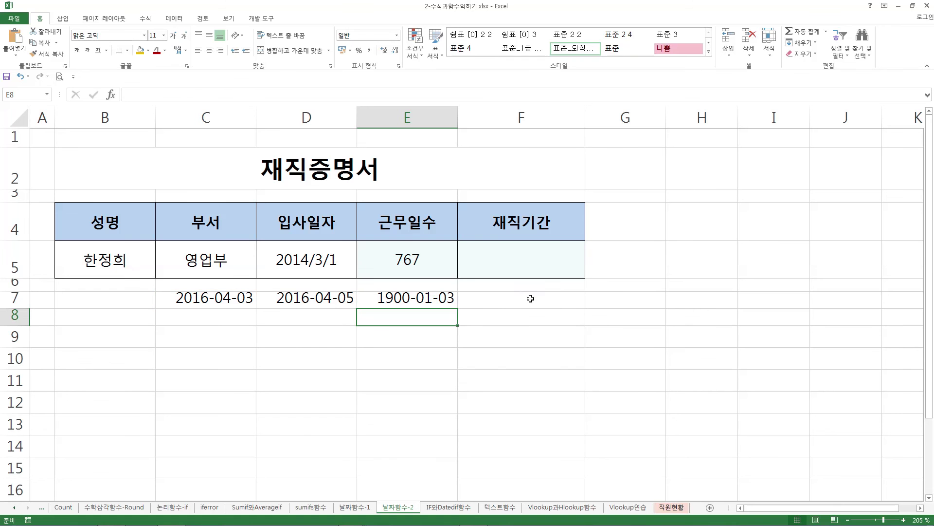
pyautogui.click(416, 299)
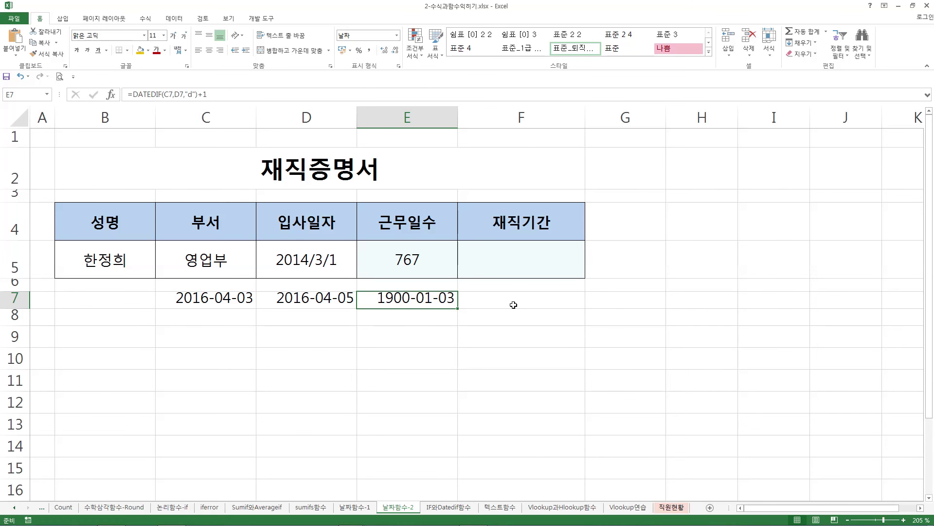
# Change the number format of cell E7 to General (일반) so the result shows as a plain number.
pyautogui.rightClick(429, 303)
pyautogui.click(457, 456)
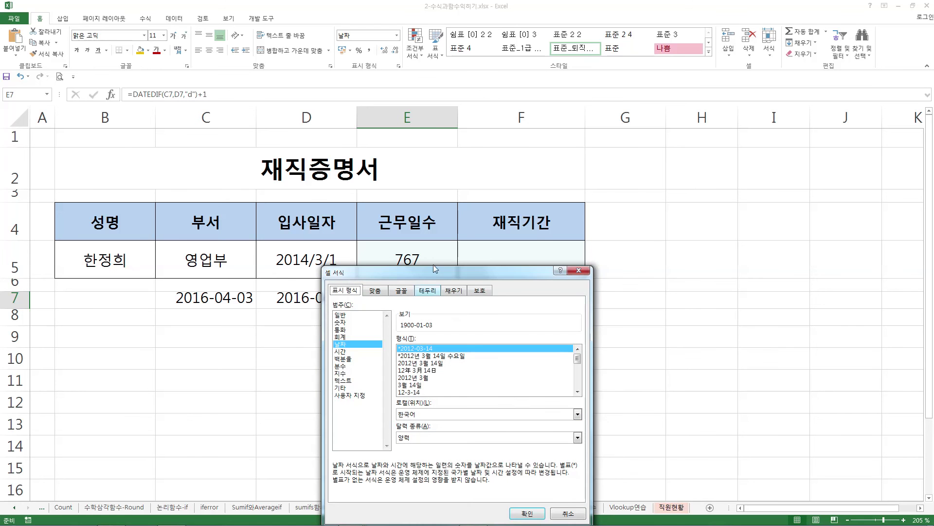
pyautogui.moveTo(431, 272); pyautogui.dragTo(571, 183)
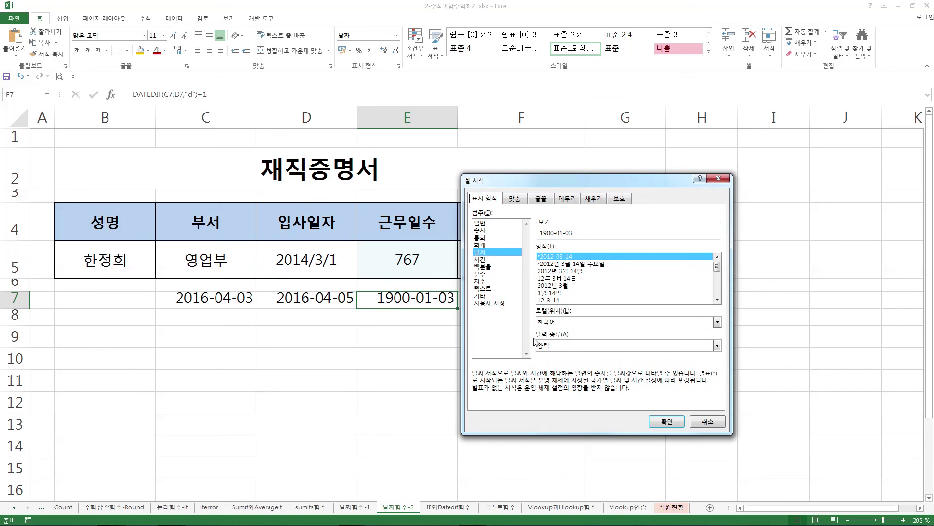
pyautogui.click(485, 225)
pyautogui.click(666, 421)
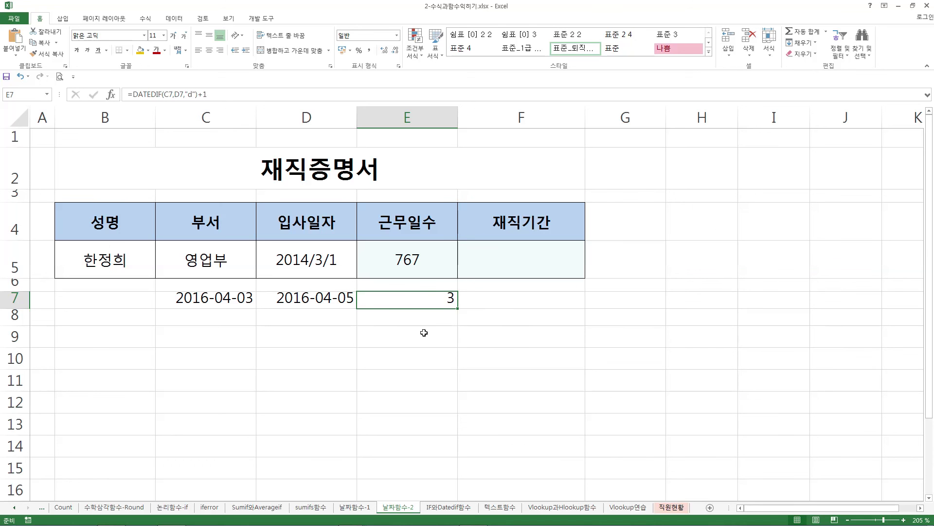
# Append &"일" to the DATEDIF formula in E5 so the days worked carry the day unit.
pyautogui.click(425, 257)
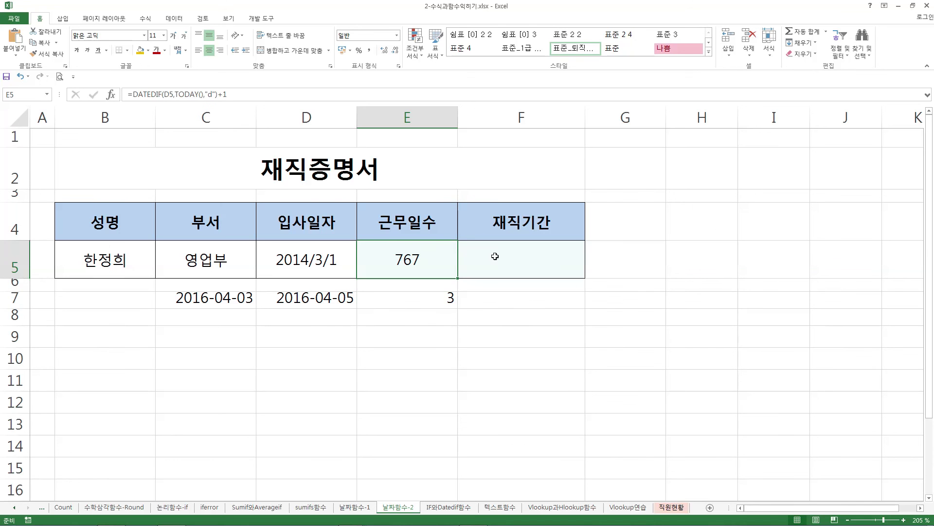
pyautogui.doubleClick(424, 258)
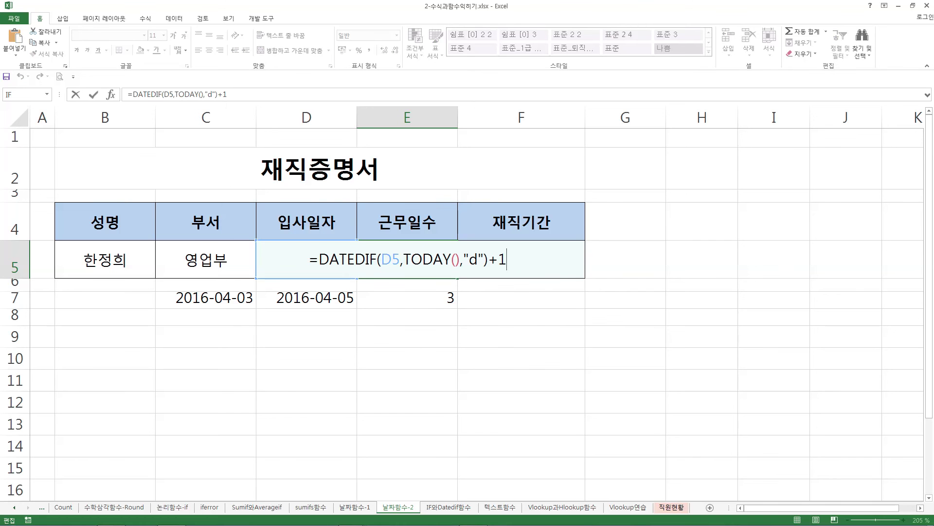
pyautogui.write('&')
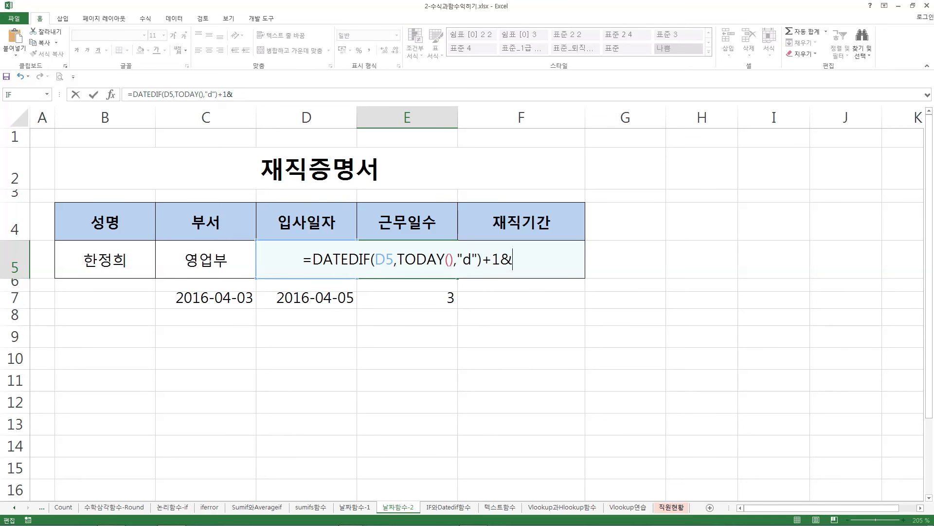
pyautogui.write('"일"')
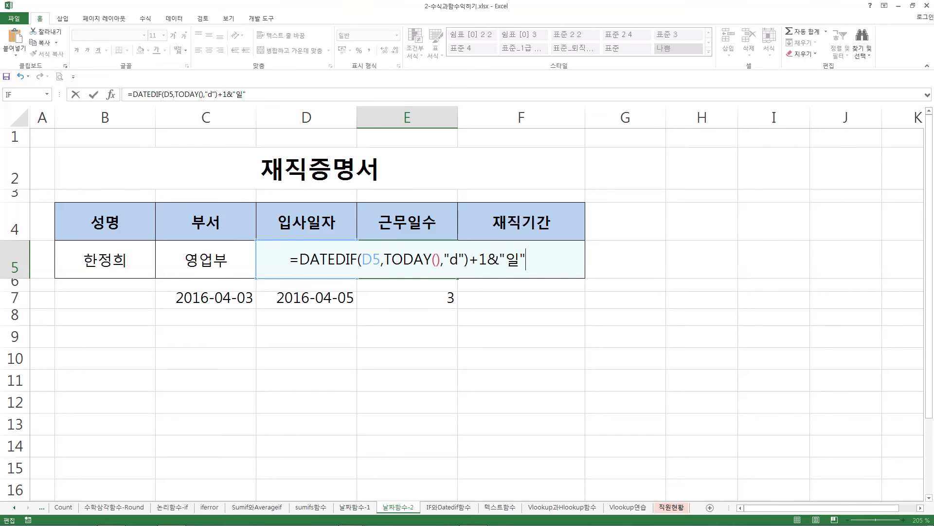
pyautogui.press('F2')
pyautogui.press('Return')
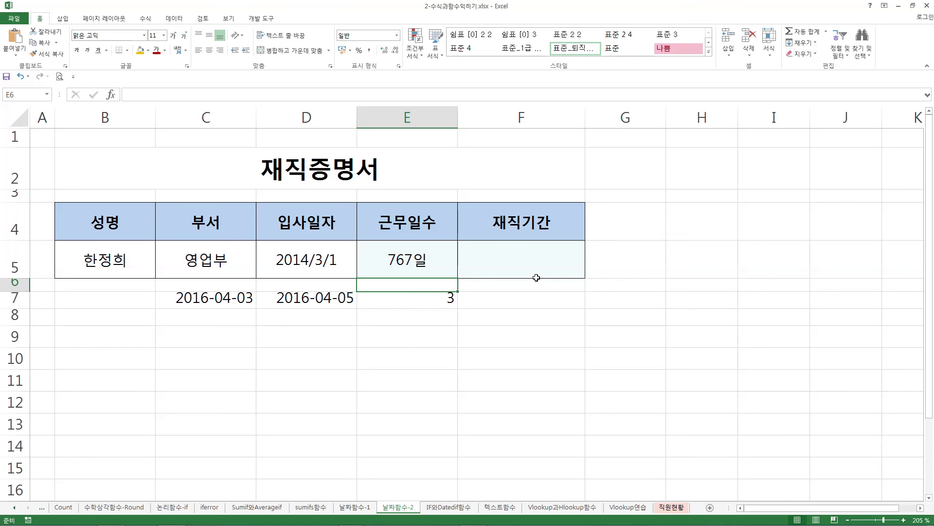
# Enter =DATEDIF(D5,TODAY(),"y") in cell F5 under 재직기간 to count the full years employed.
pyautogui.click(541, 269)
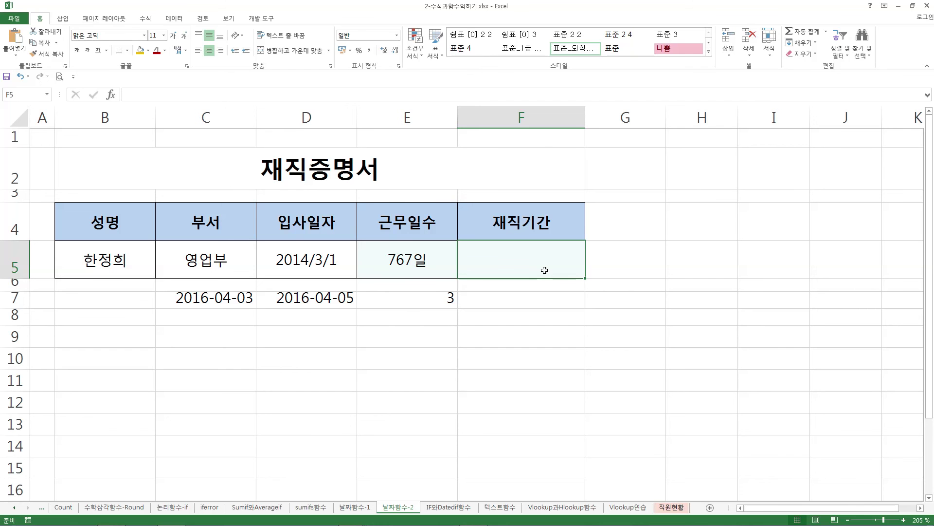
pyautogui.write('=')
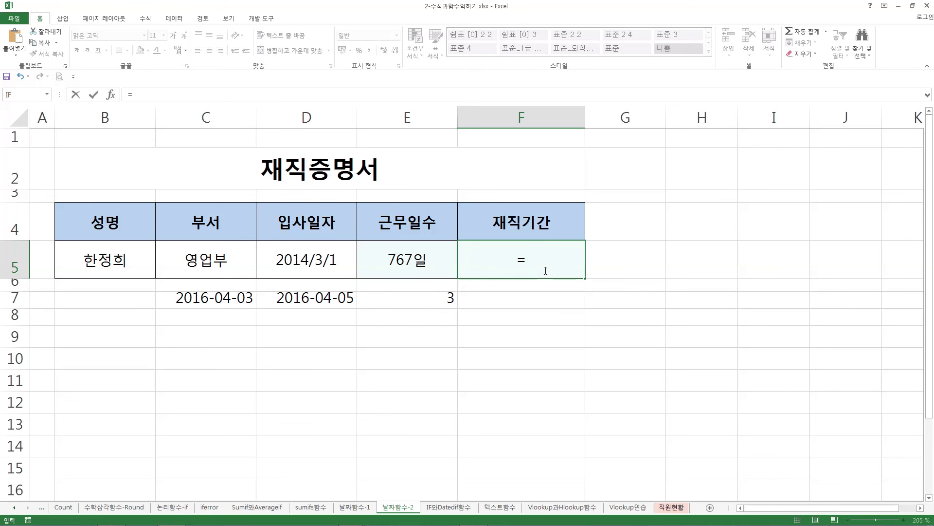
pyautogui.write('da')
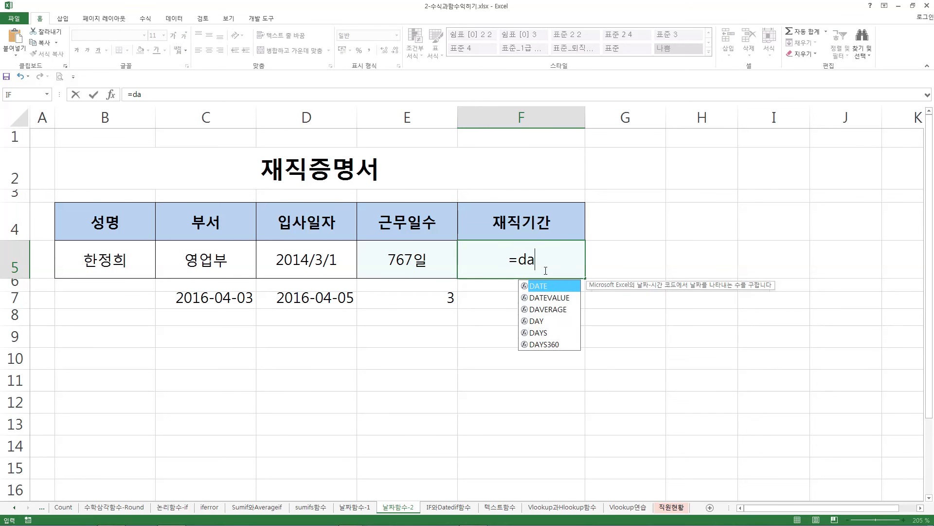
pyautogui.write('tedif()')
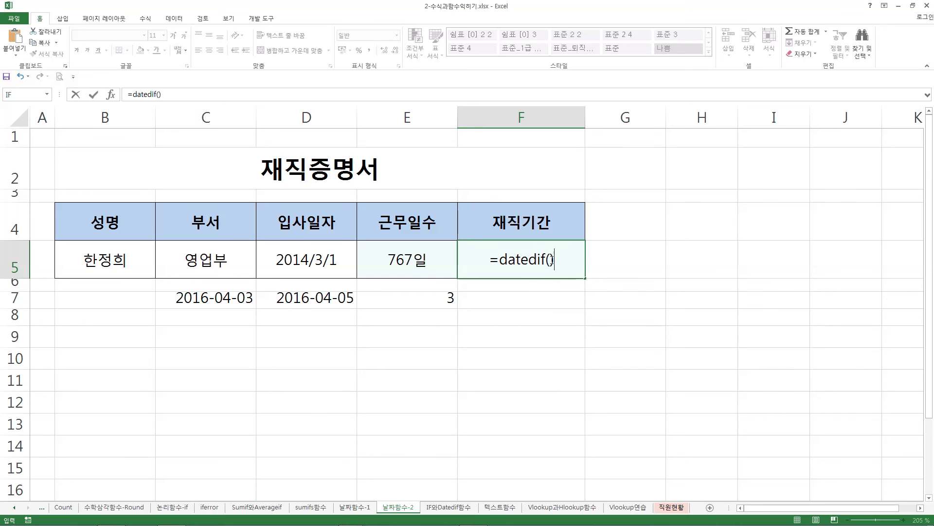
pyautogui.click(550, 259)
pyautogui.click(290, 268)
pyautogui.write(',')
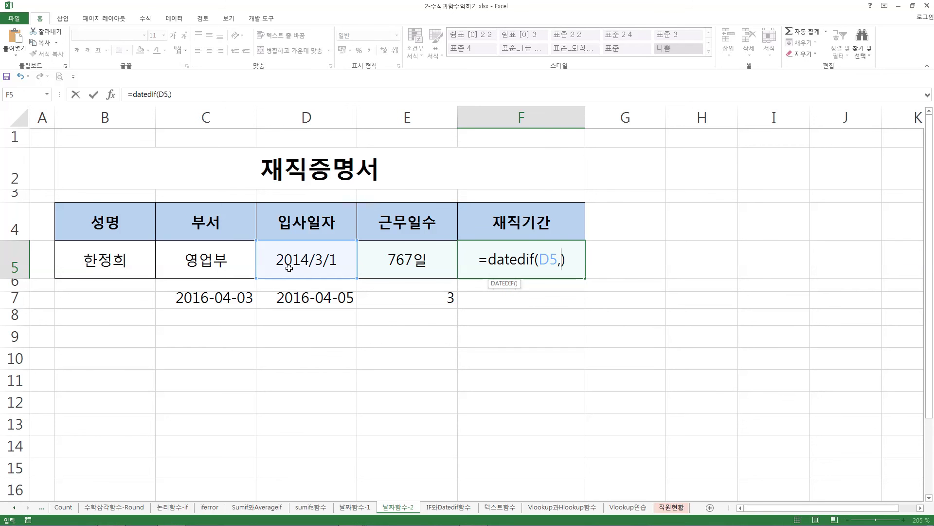
pyautogui.write('toda')
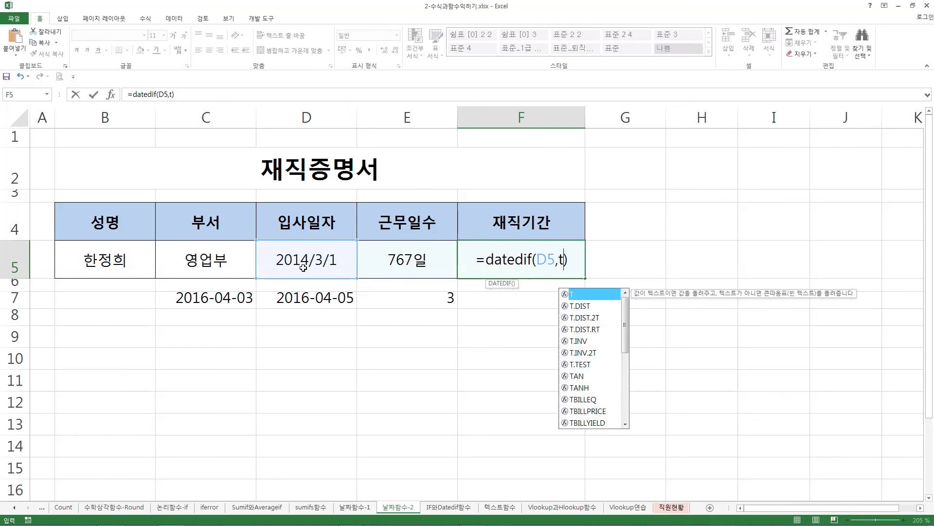
pyautogui.write('y')
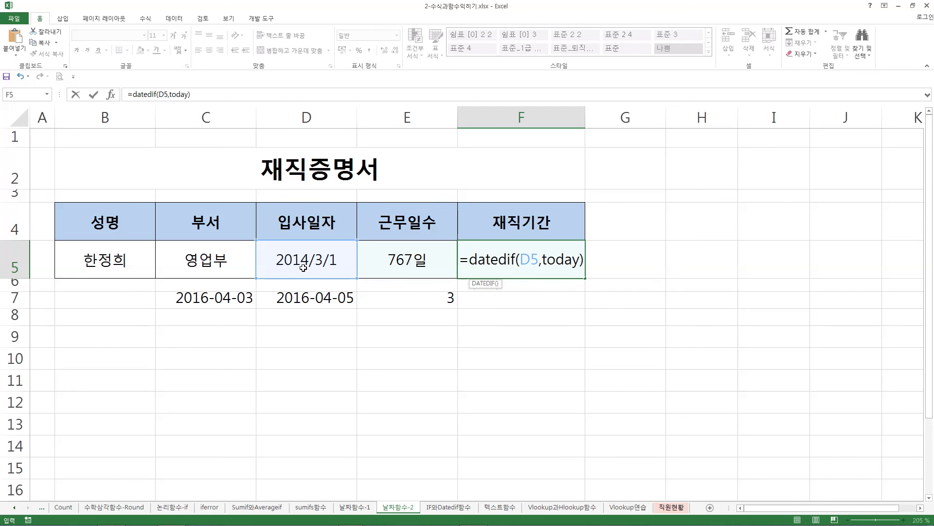
pyautogui.write('(),"')
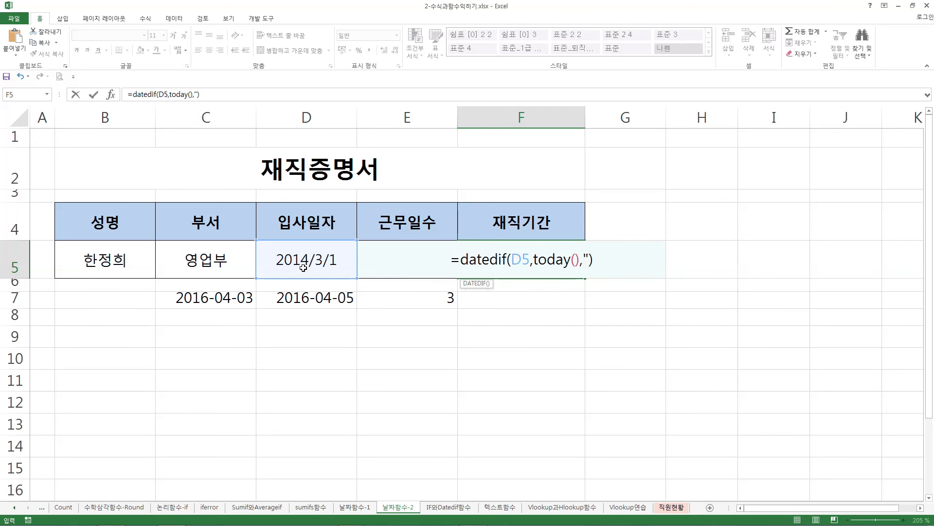
pyautogui.write('y"')
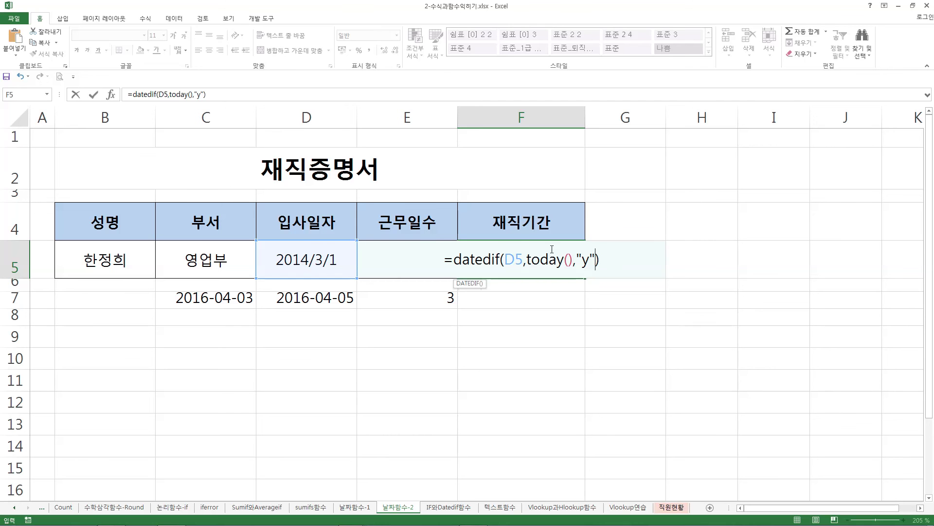
pyautogui.press('Return')
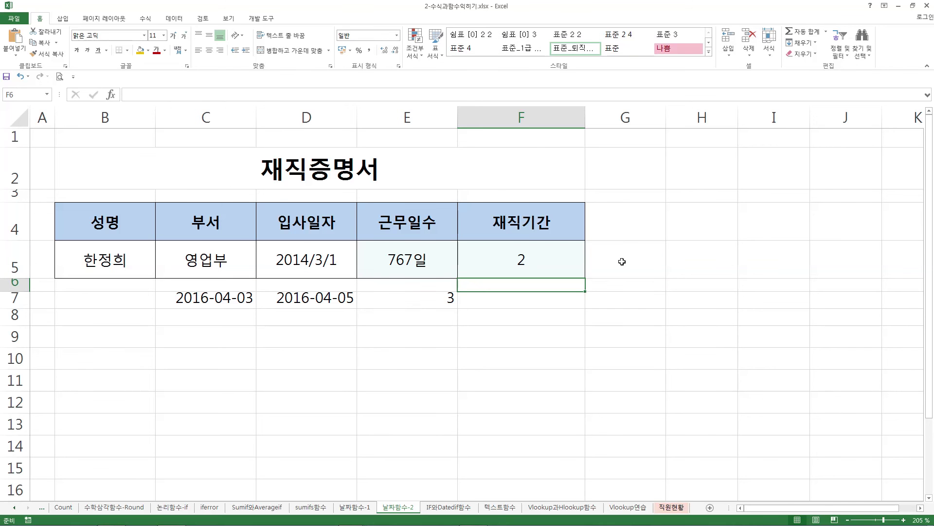
# Append &"년" to the formula in F5 to label the years.
pyautogui.doubleClick(582, 261)
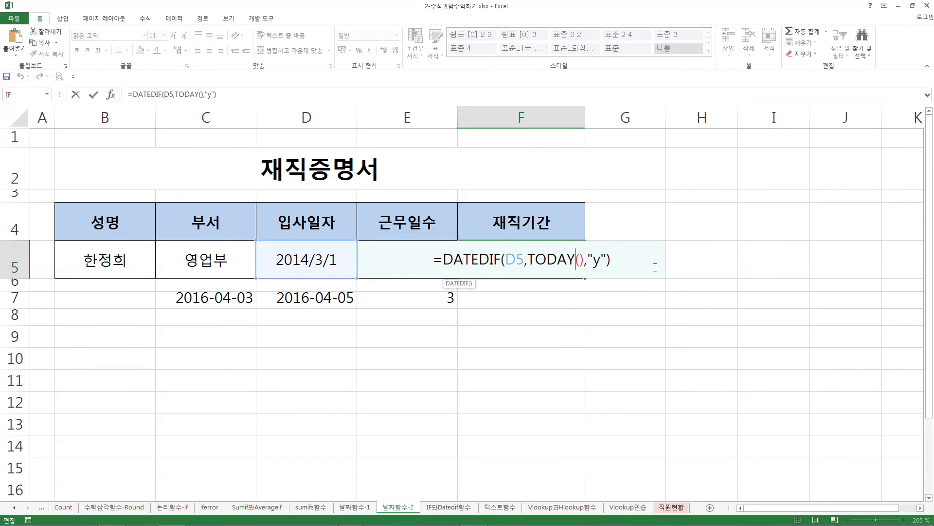
pyautogui.write('&"년')
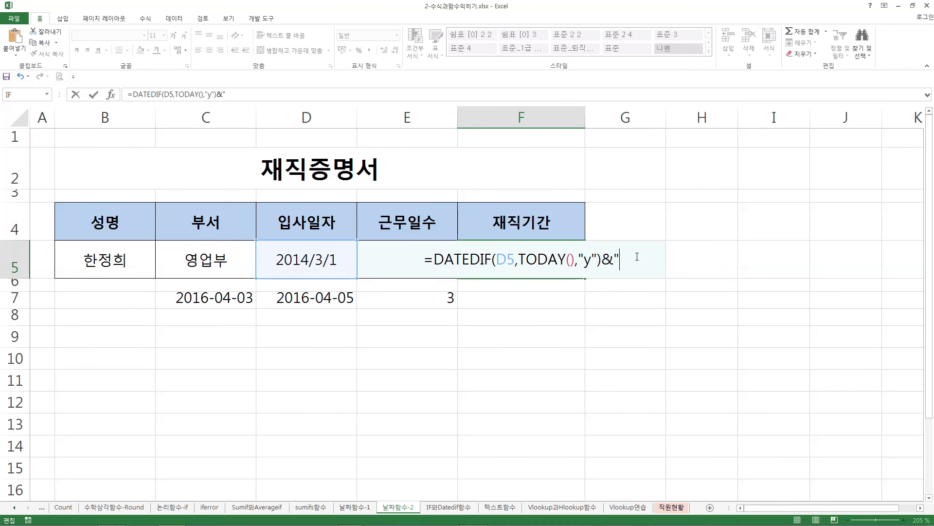
pyautogui.write('"')
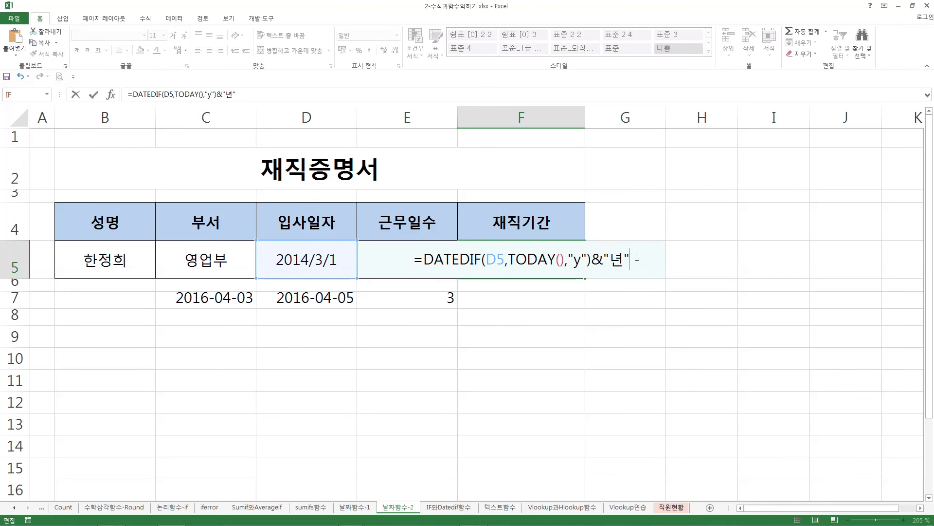
pyautogui.press('Return')
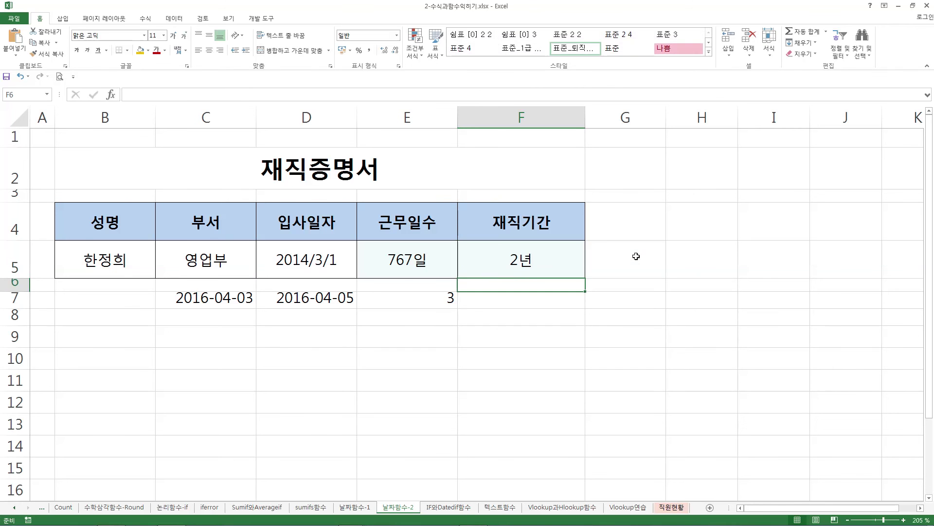
# Extend the F5 formula with & and a copy of its DATEDIF(D5,TODAY(),"y") expression after "년".
pyautogui.doubleClick(556, 258)
pyautogui.click(651, 261)
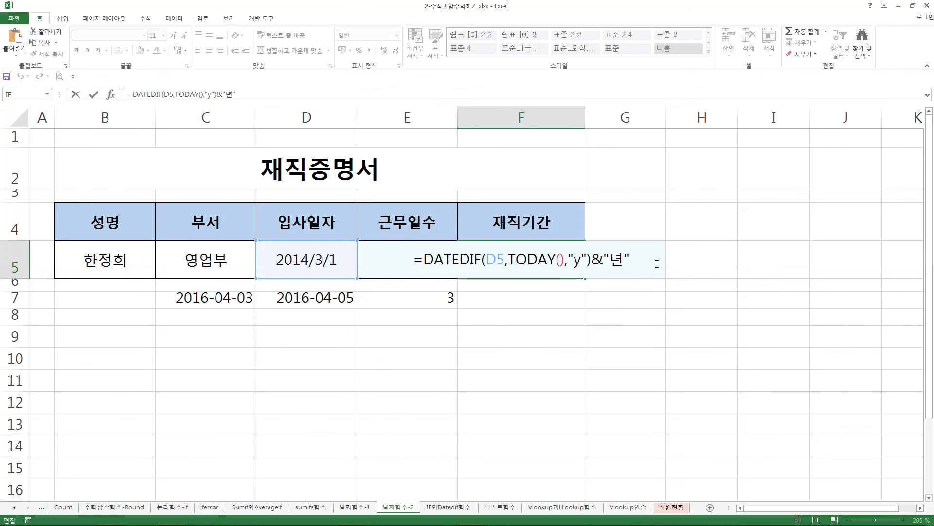
pyautogui.write('&')
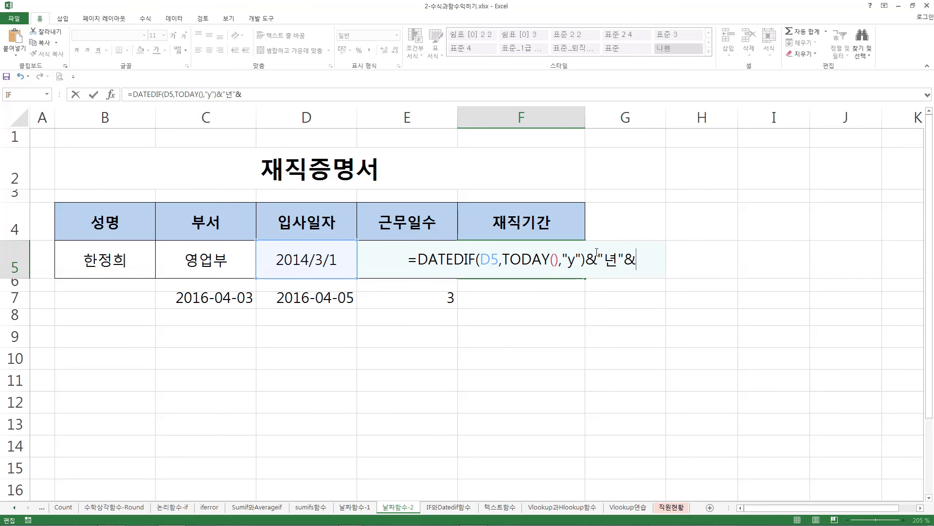
pyautogui.moveTo(586, 262); pyautogui.dragTo(418, 259)
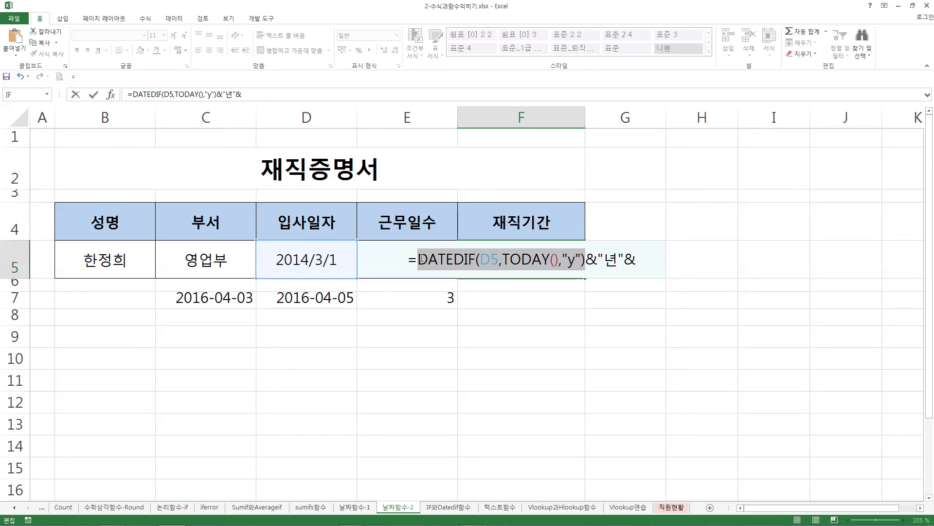
pyautogui.click(455, 259)
pyautogui.moveTo(417, 259); pyautogui.dragTo(586, 260)
pyautogui.hotkey('ctrl', 'c')
pyautogui.click(643, 272)
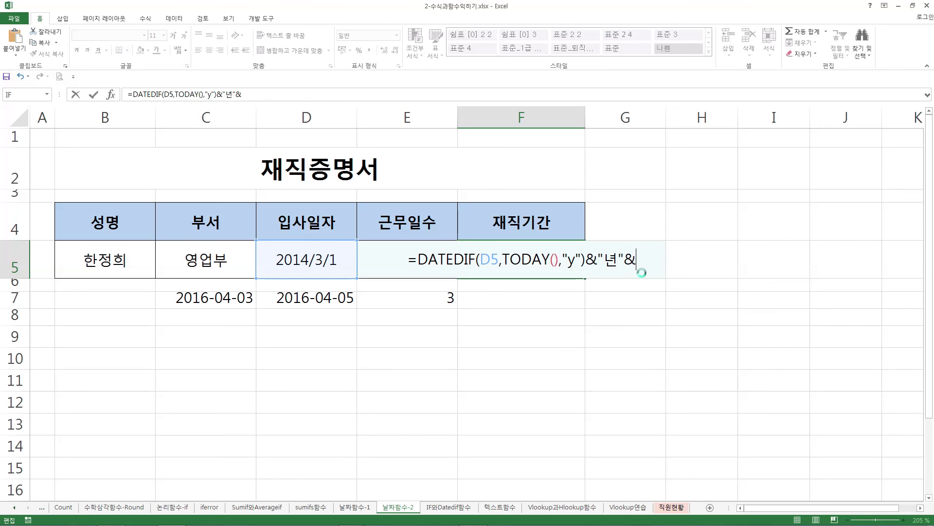
pyautogui.hotkey('ctrl', 'v')
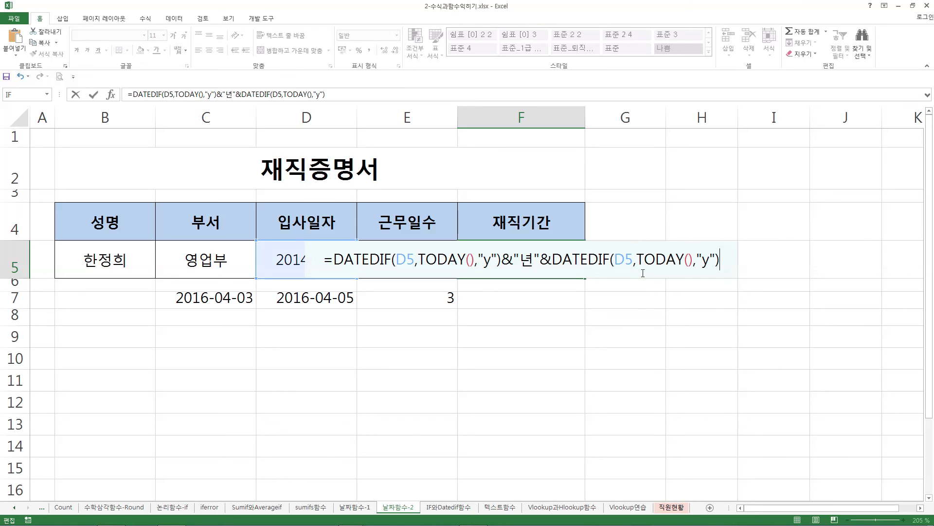
# Change the unit of the second DATEDIF in F5 to "m" and commit the formula.
pyautogui.doubleClick(705, 259)
pyautogui.press('BackSpace')
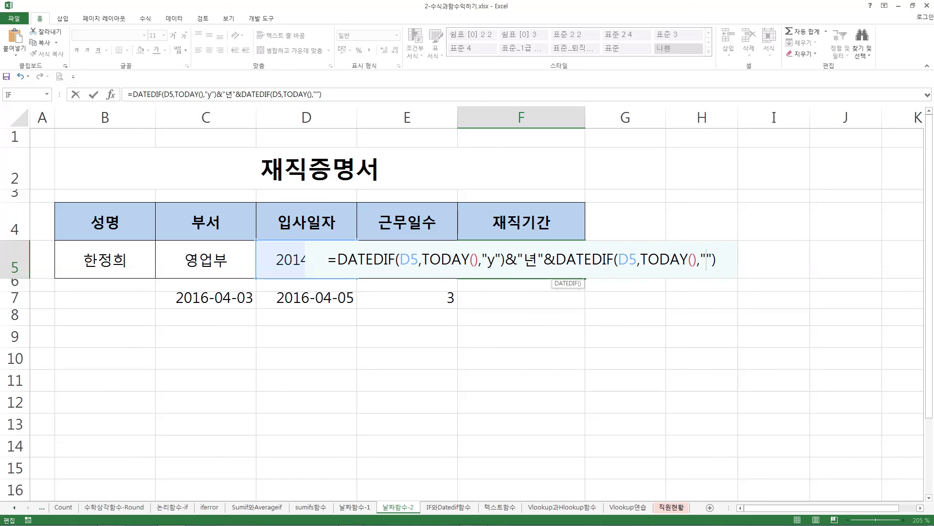
pyautogui.press('alt')
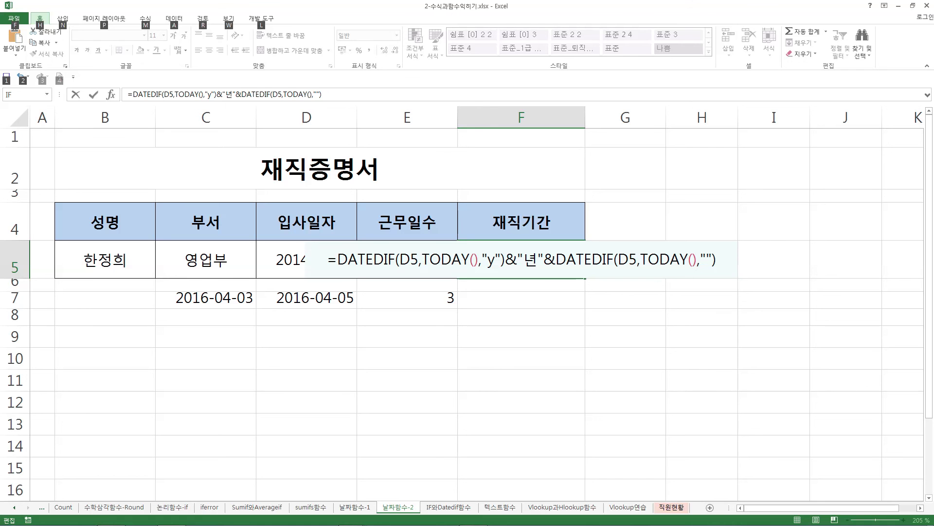
pyautogui.press('alt')
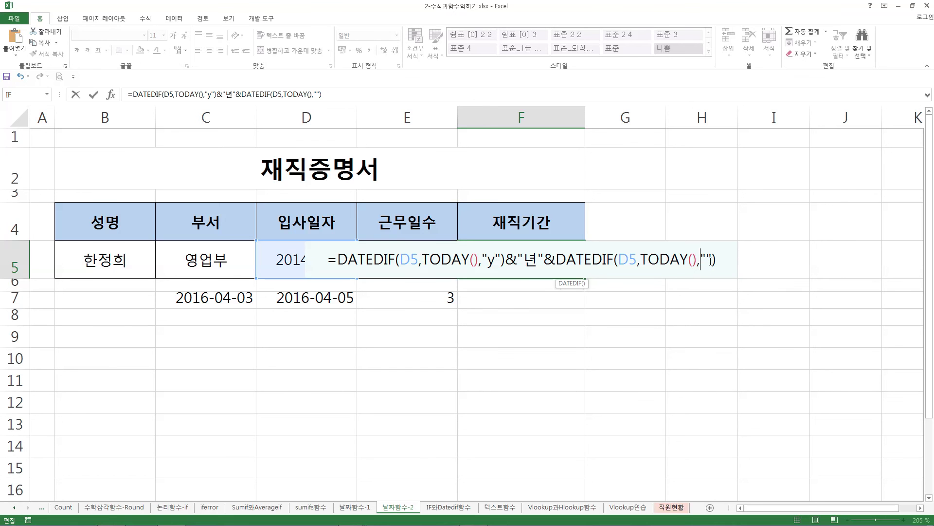
pyautogui.write('ㅇ')
pyautogui.press('BackSpace')
pyautogui.write('m')
pyautogui.press('Return')
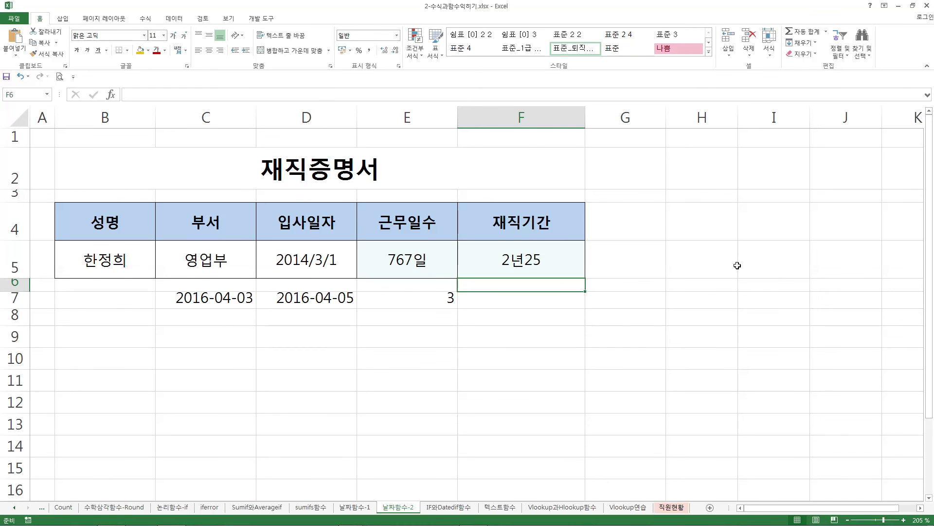
# Change the second DATEDIF unit in F5 to "ym" to count only the months beyond full years.
pyautogui.doubleClick(525, 259)
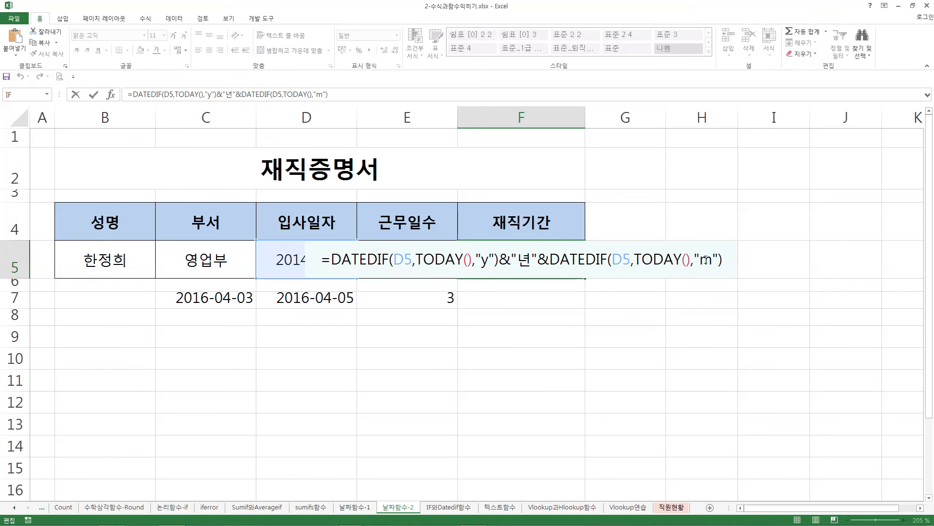
pyautogui.click(705, 260)
pyautogui.write('y')
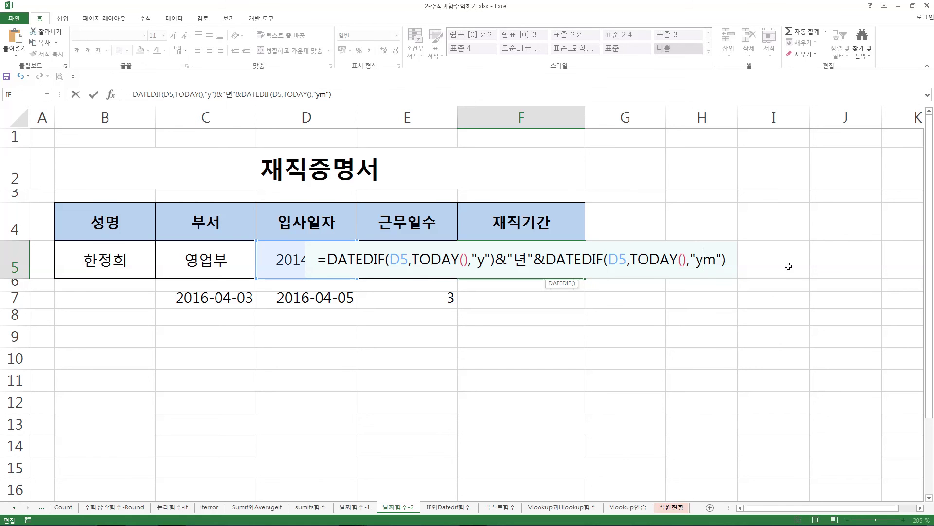
# Append &"개월" to the end of the F5 formula to label the months, and commit it.
pyautogui.click(728, 260)
pyautogui.write('&')
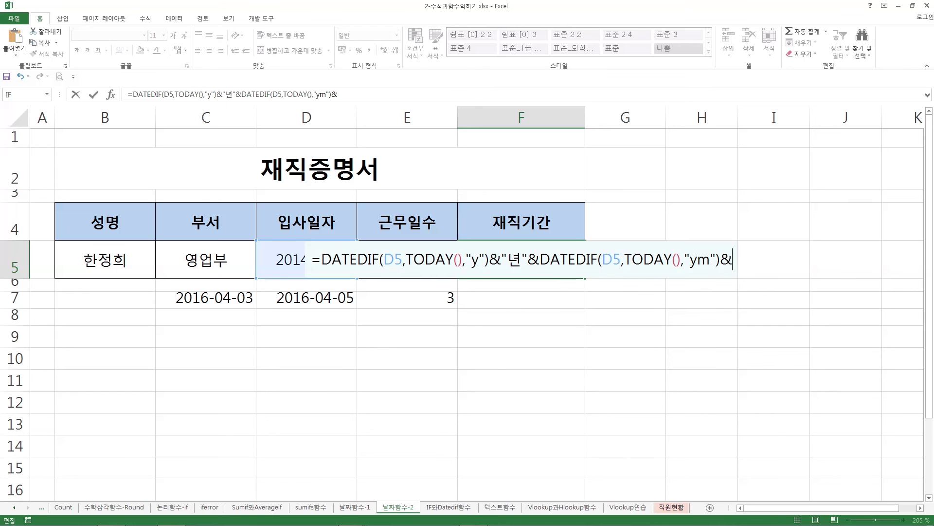
pyautogui.write('"ro')
pyautogui.press('BackSpace')
pyautogui.press('BackSpace')
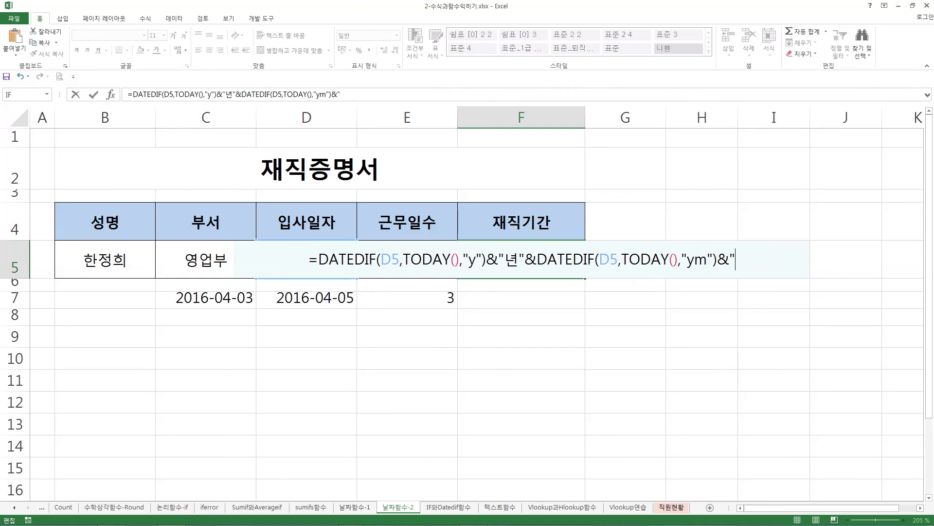
pyautogui.press('Hangul')
pyautogui.write('개월"')
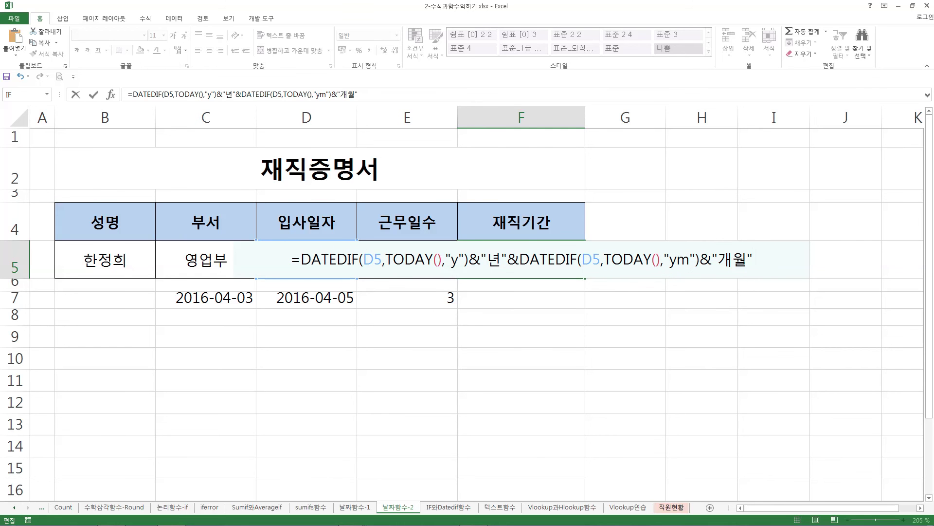
pyautogui.press('Return')
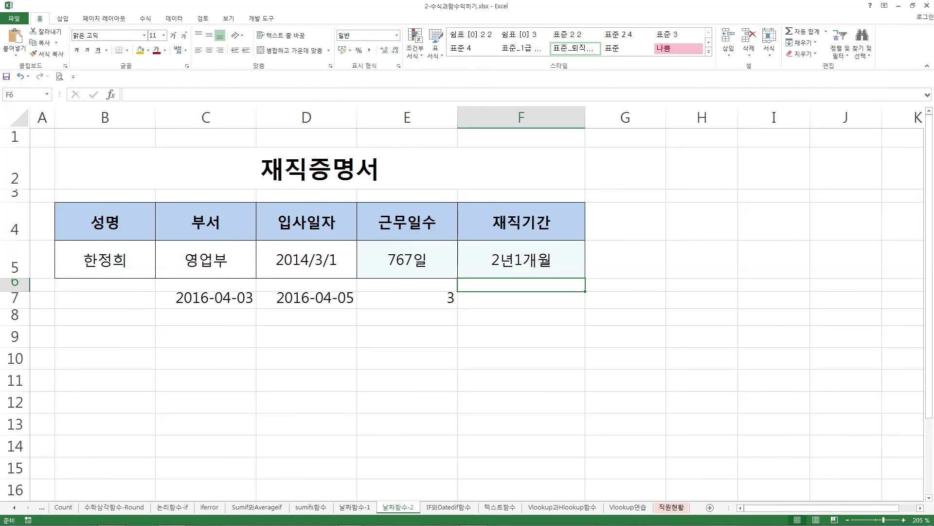
# Open the 재직기간 formula in F5 for editing.
pyautogui.doubleClick(535, 266)
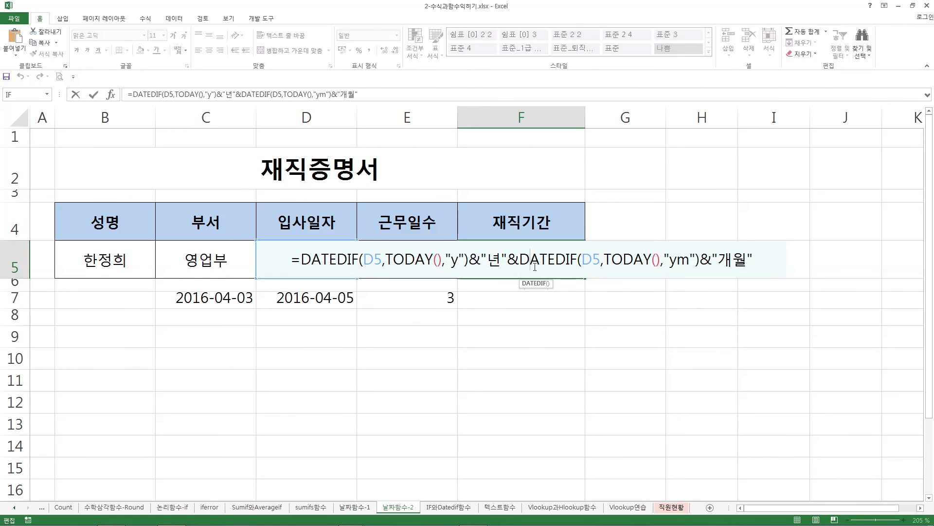